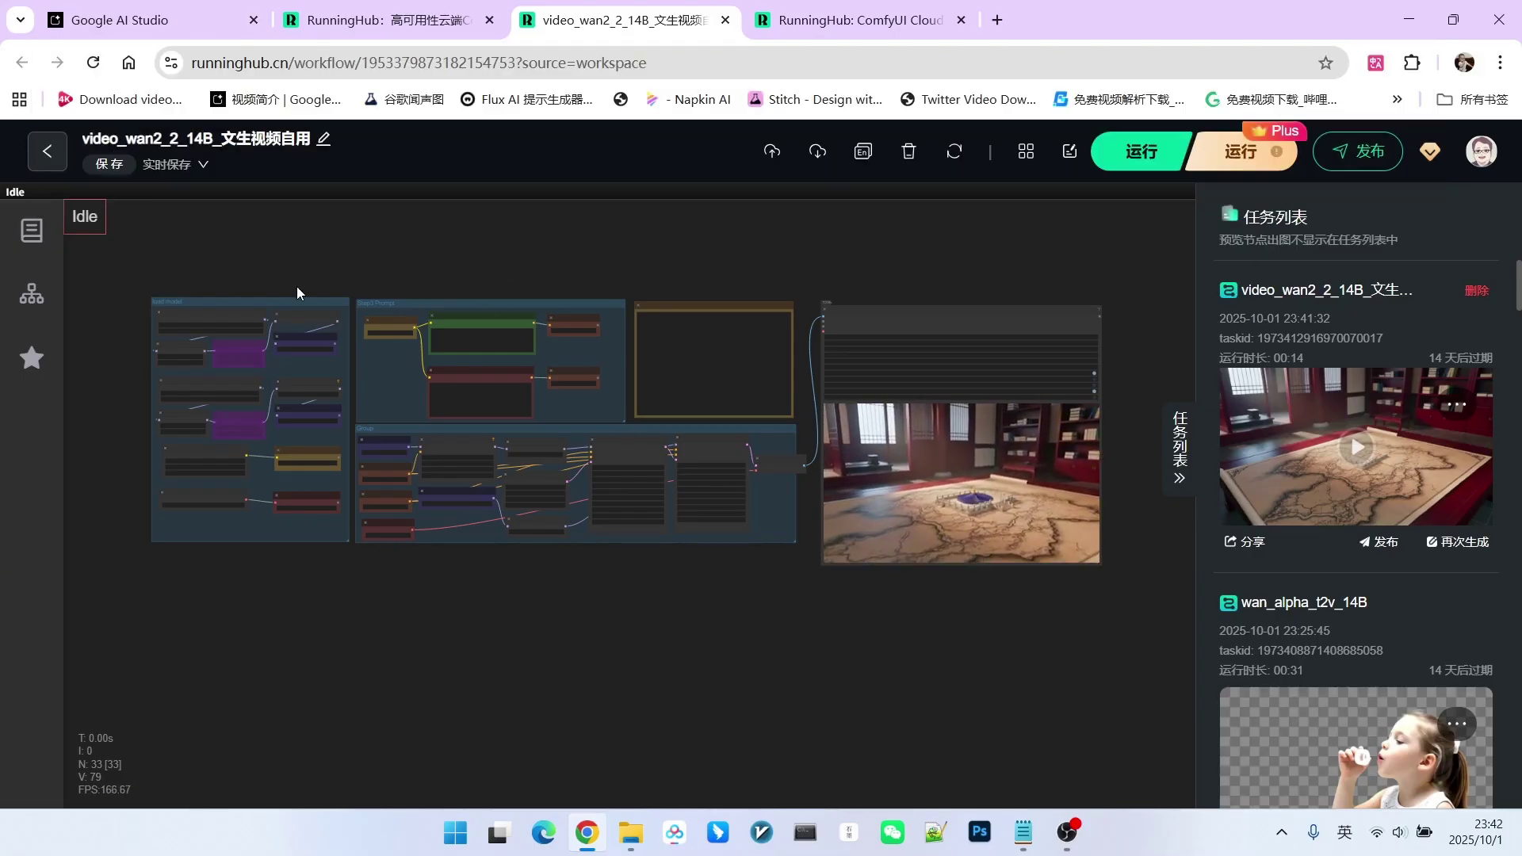
pyautogui.scroll(10, 113, 346)
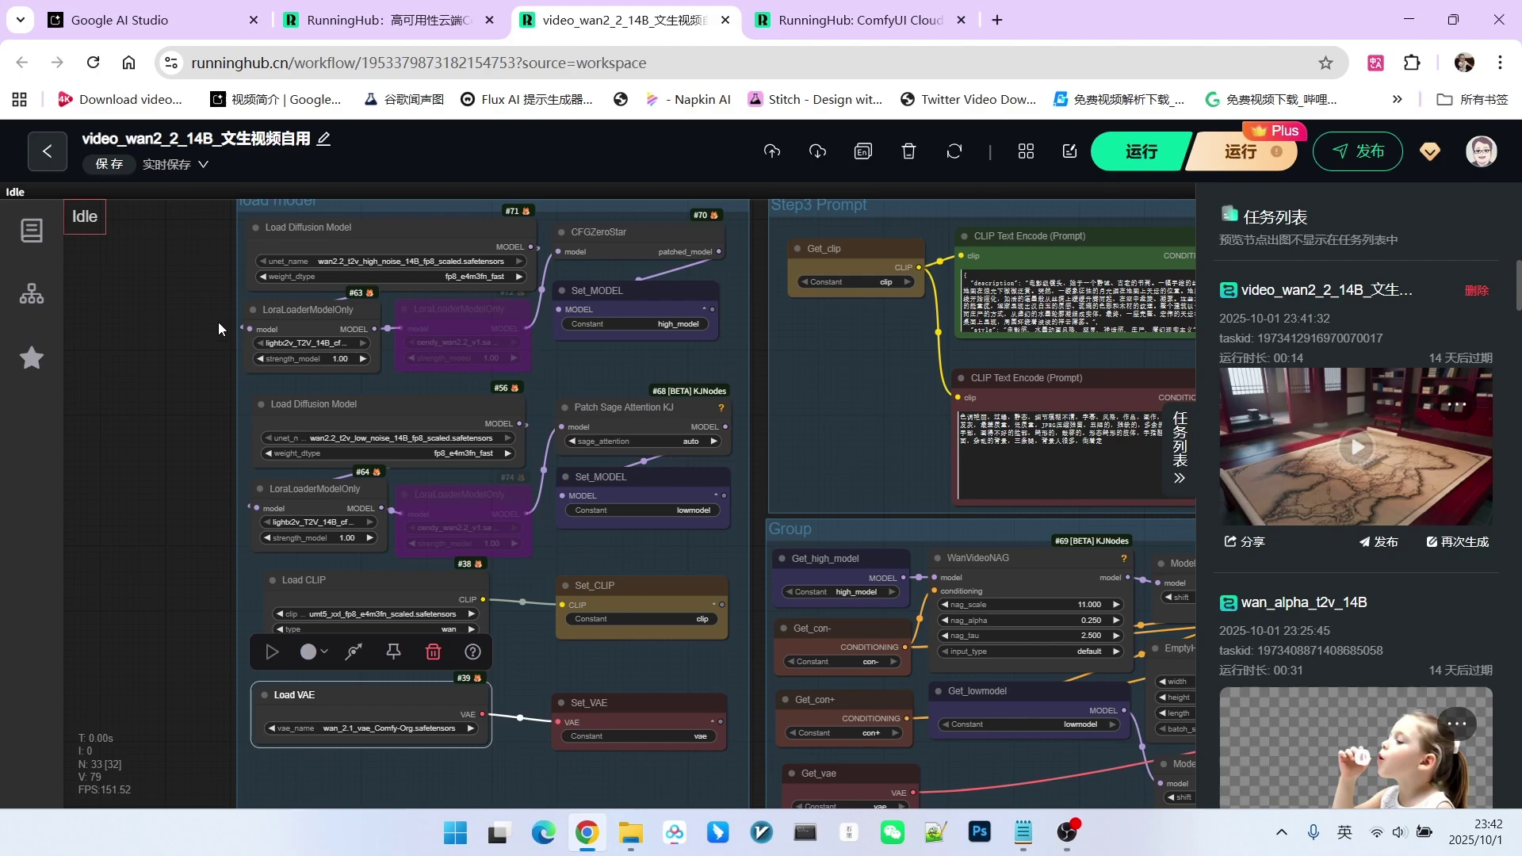
pyautogui.click(325, 247)
pyautogui.click(349, 418)
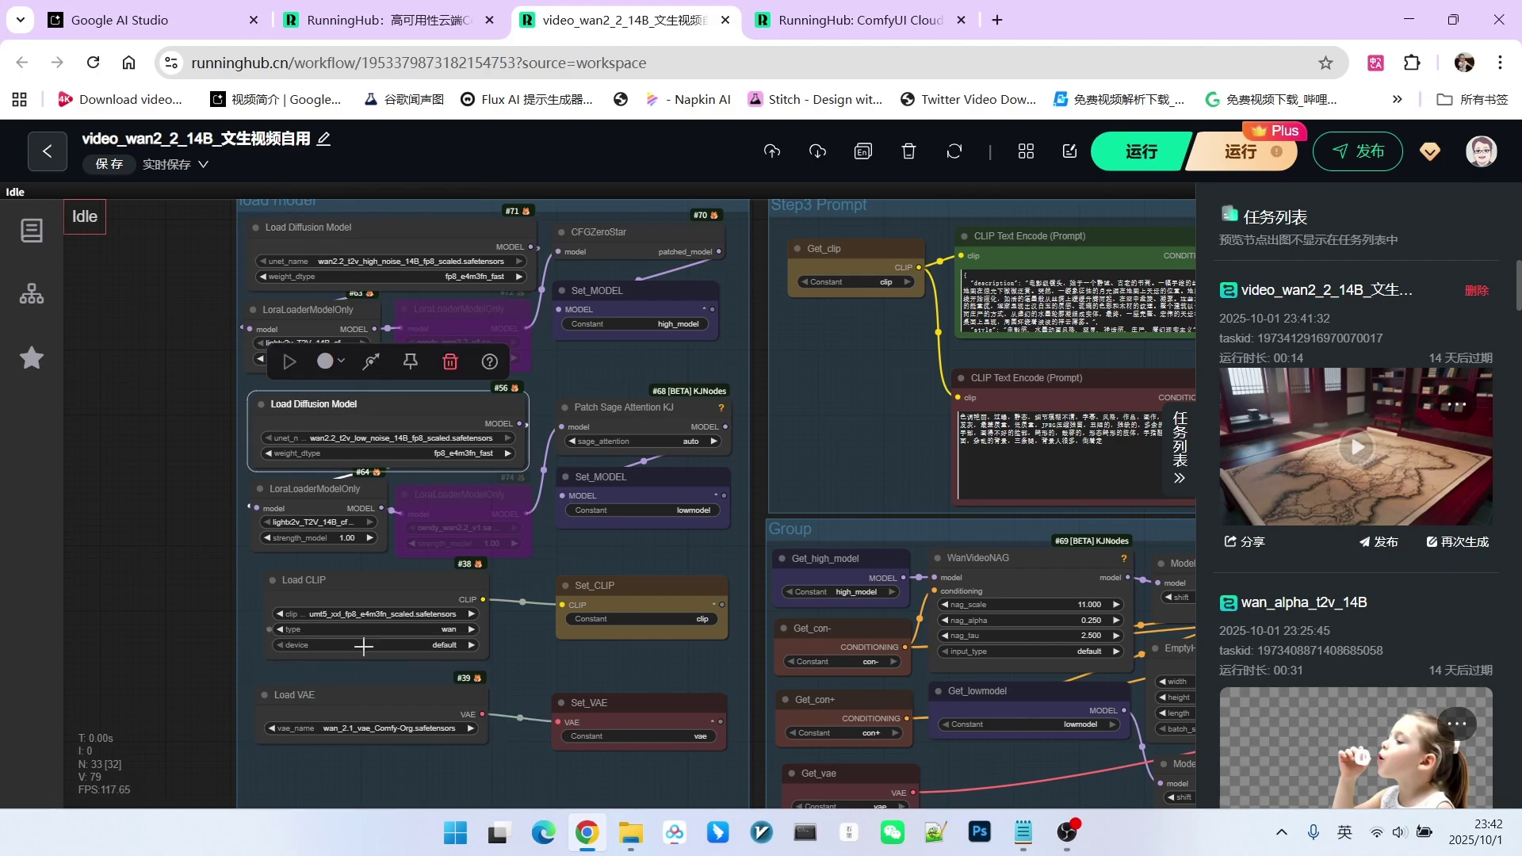
pyautogui.click(353, 593)
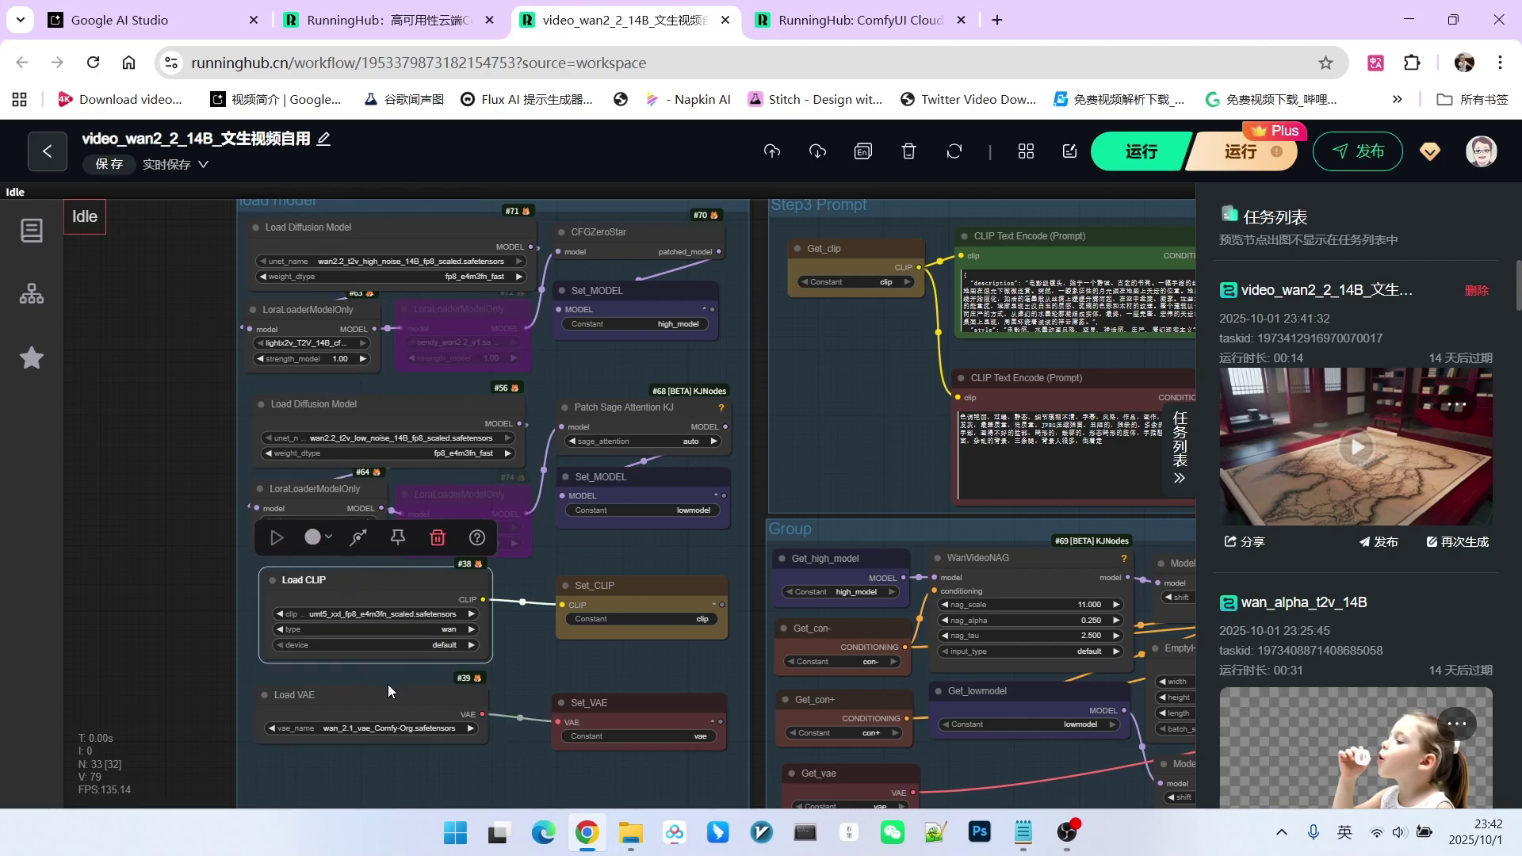
pyautogui.click(331, 697)
pyautogui.click(287, 475)
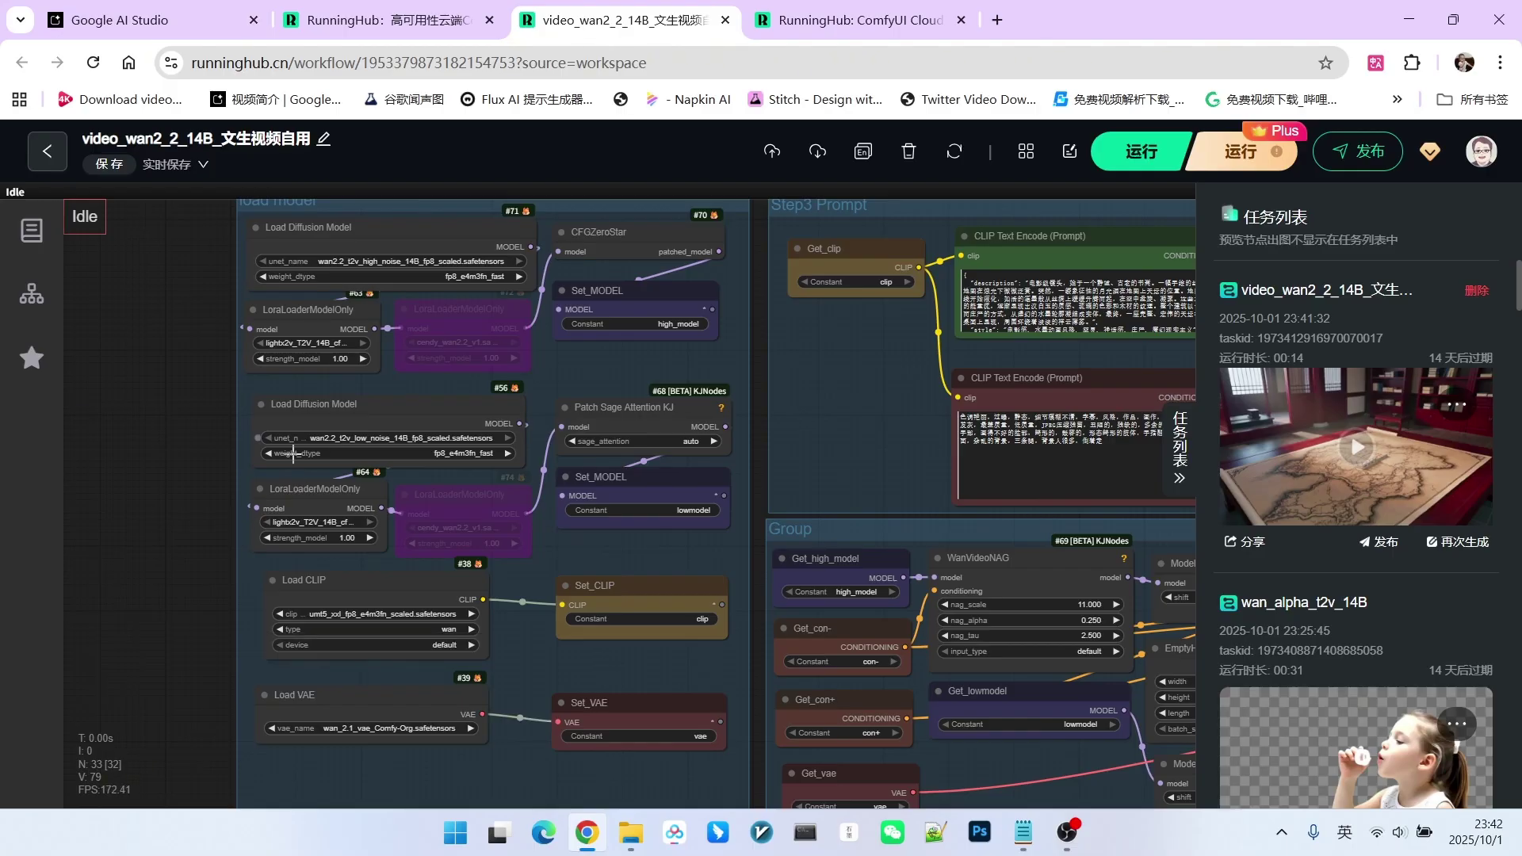
pyautogui.click(292, 489)
pyautogui.click(306, 313)
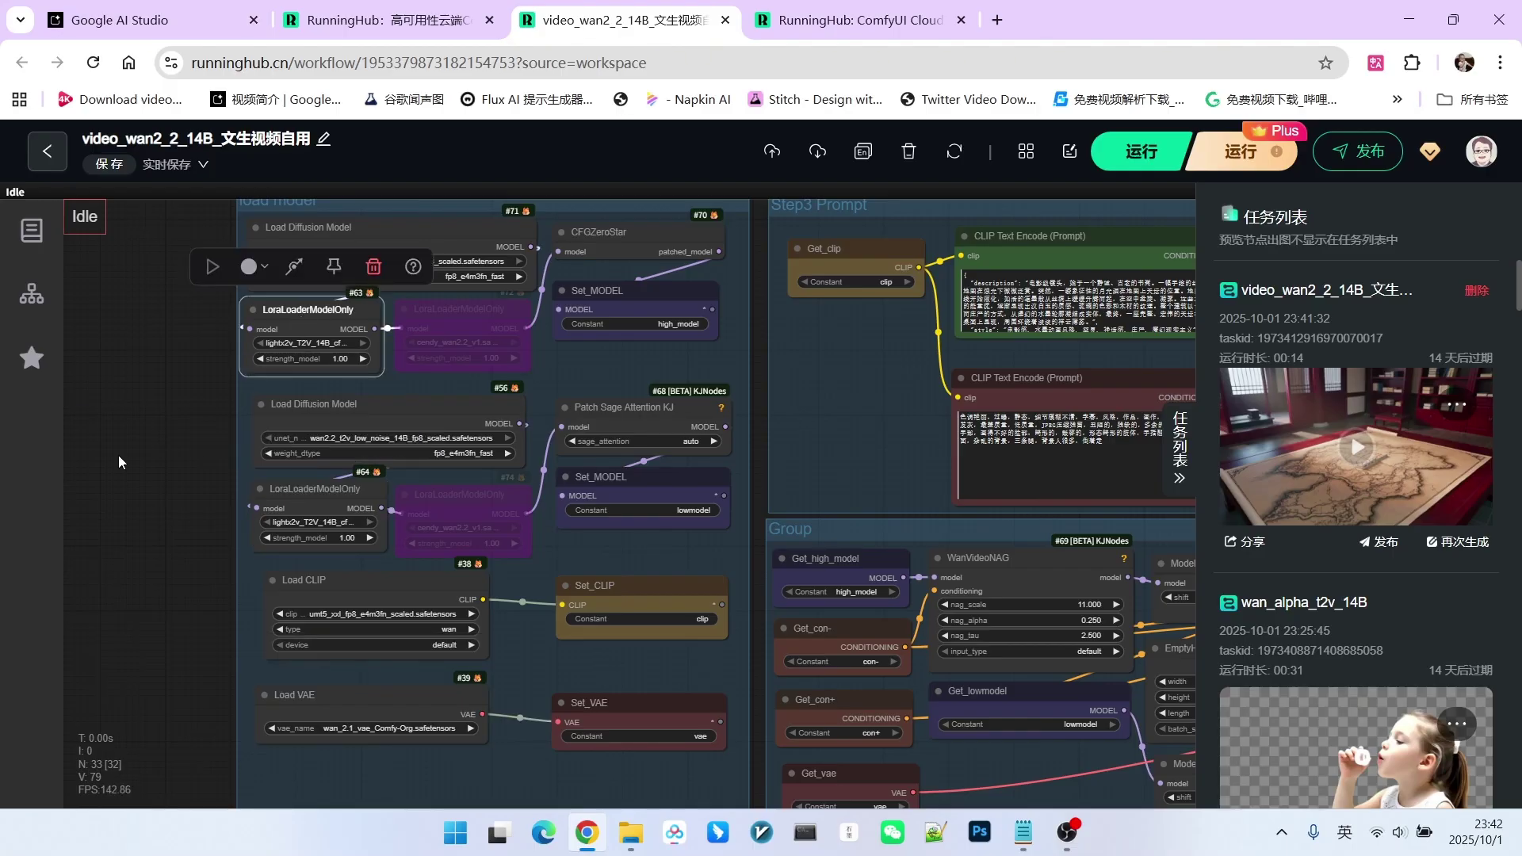
pyautogui.moveTo(759, 354); pyautogui.dragTo(689, 330)
pyautogui.scroll(1, 695, 337)
pyautogui.click(539, 237)
pyautogui.click(577, 366)
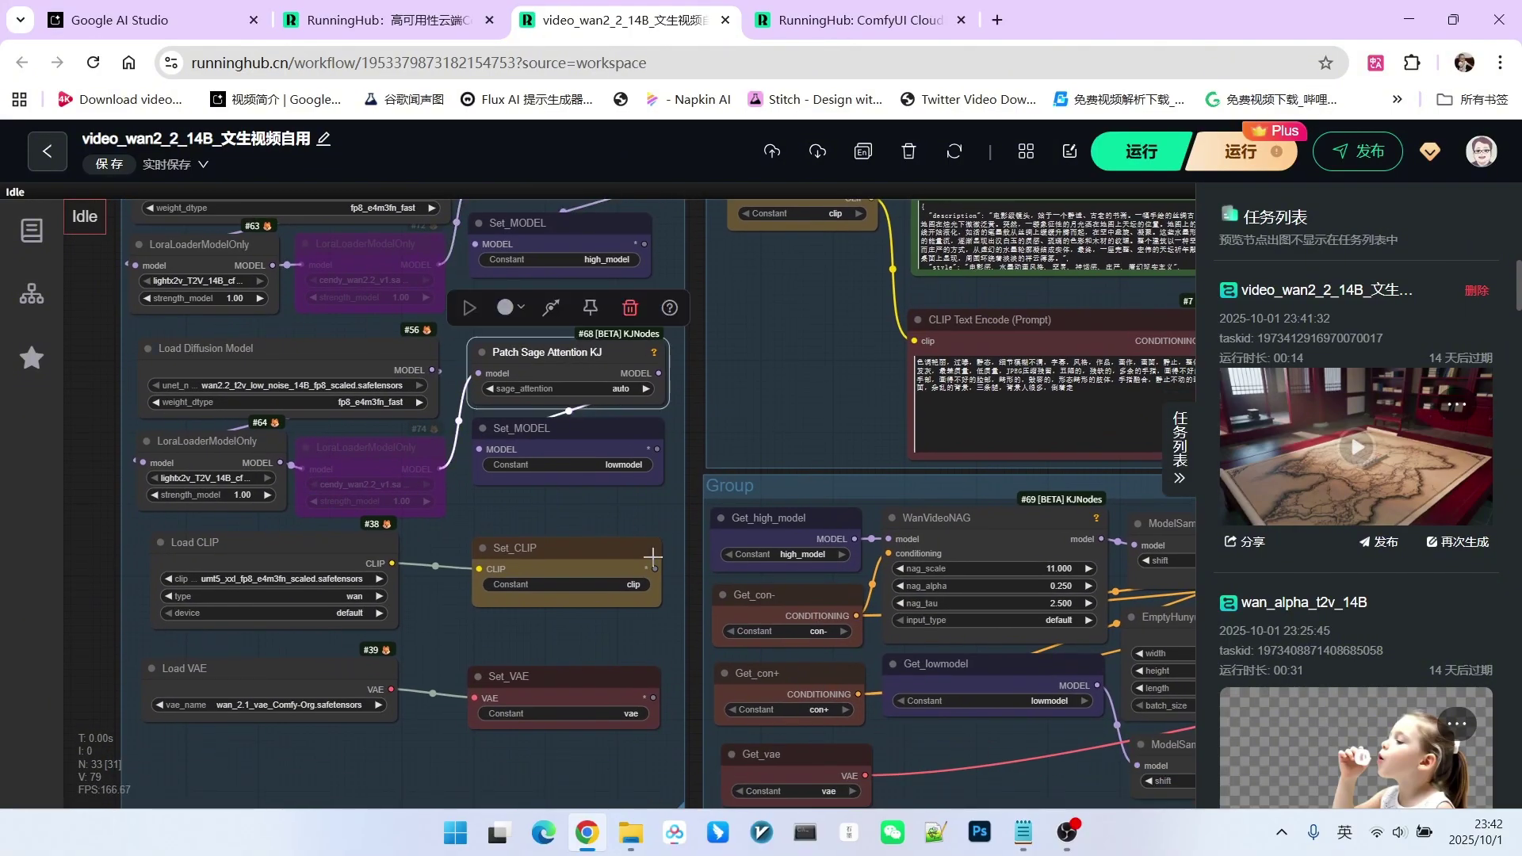
pyautogui.scroll(-2, 655, 563)
pyautogui.moveTo(663, 507); pyautogui.dragTo(583, 444)
pyautogui.scroll(3, 522, 309)
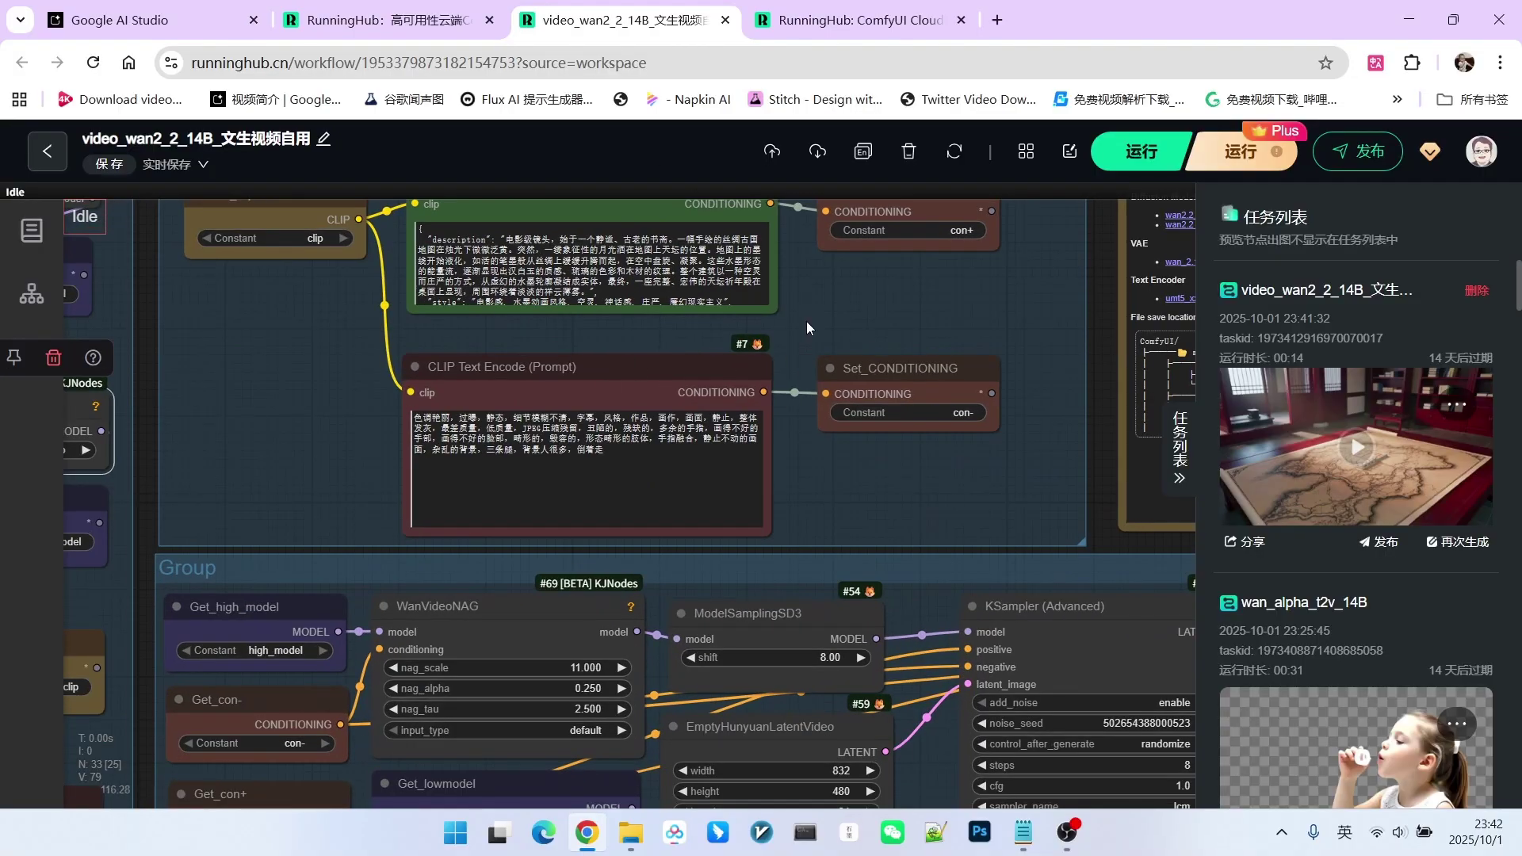
pyautogui.scroll(-2, 864, 492)
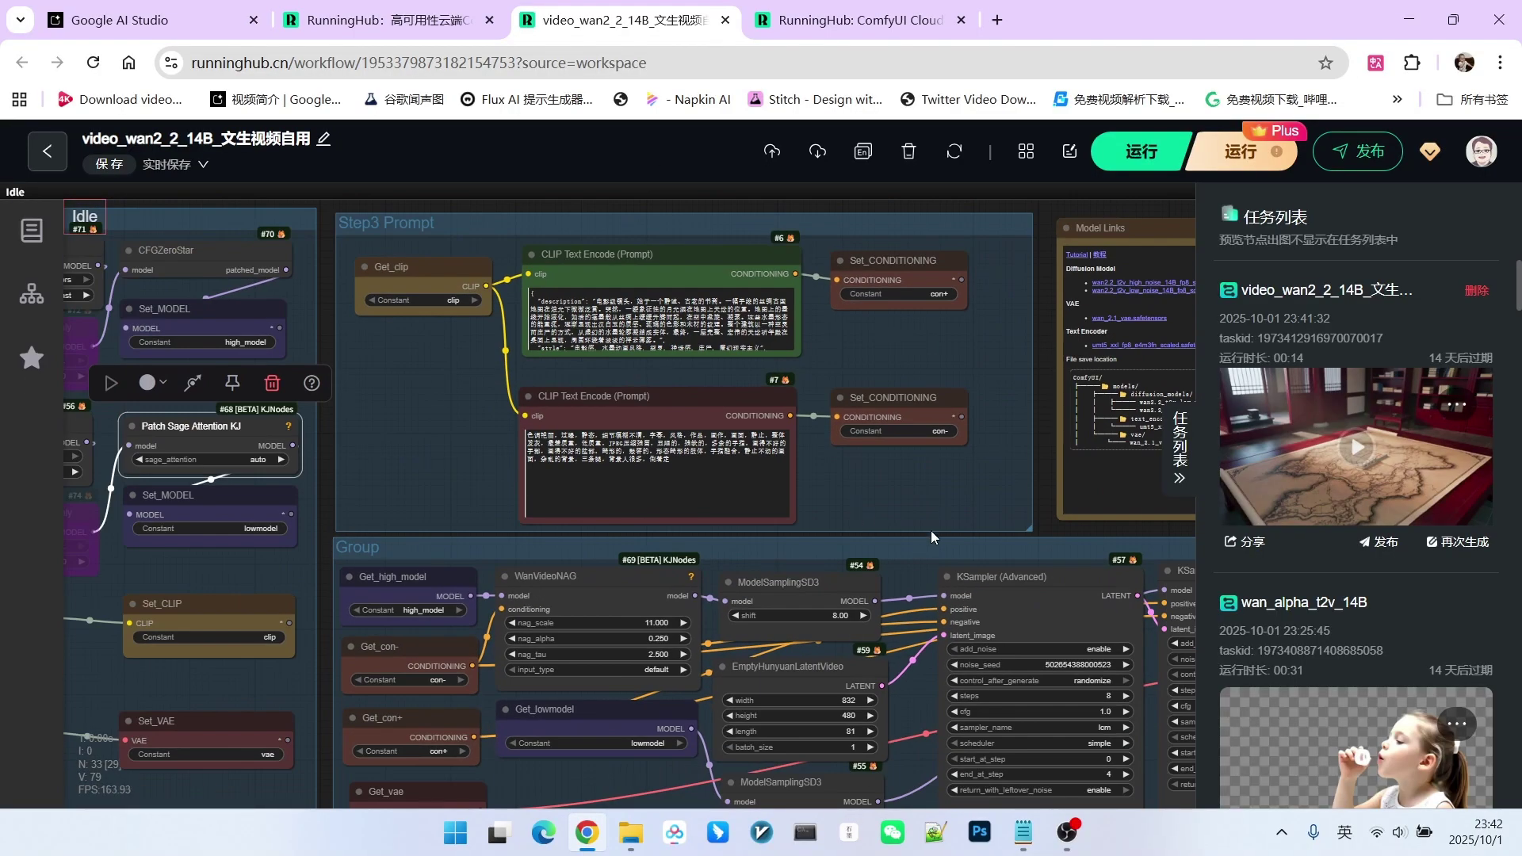
pyautogui.moveTo(931, 530); pyautogui.dragTo(889, 257)
pyautogui.scroll(3, 588, 365)
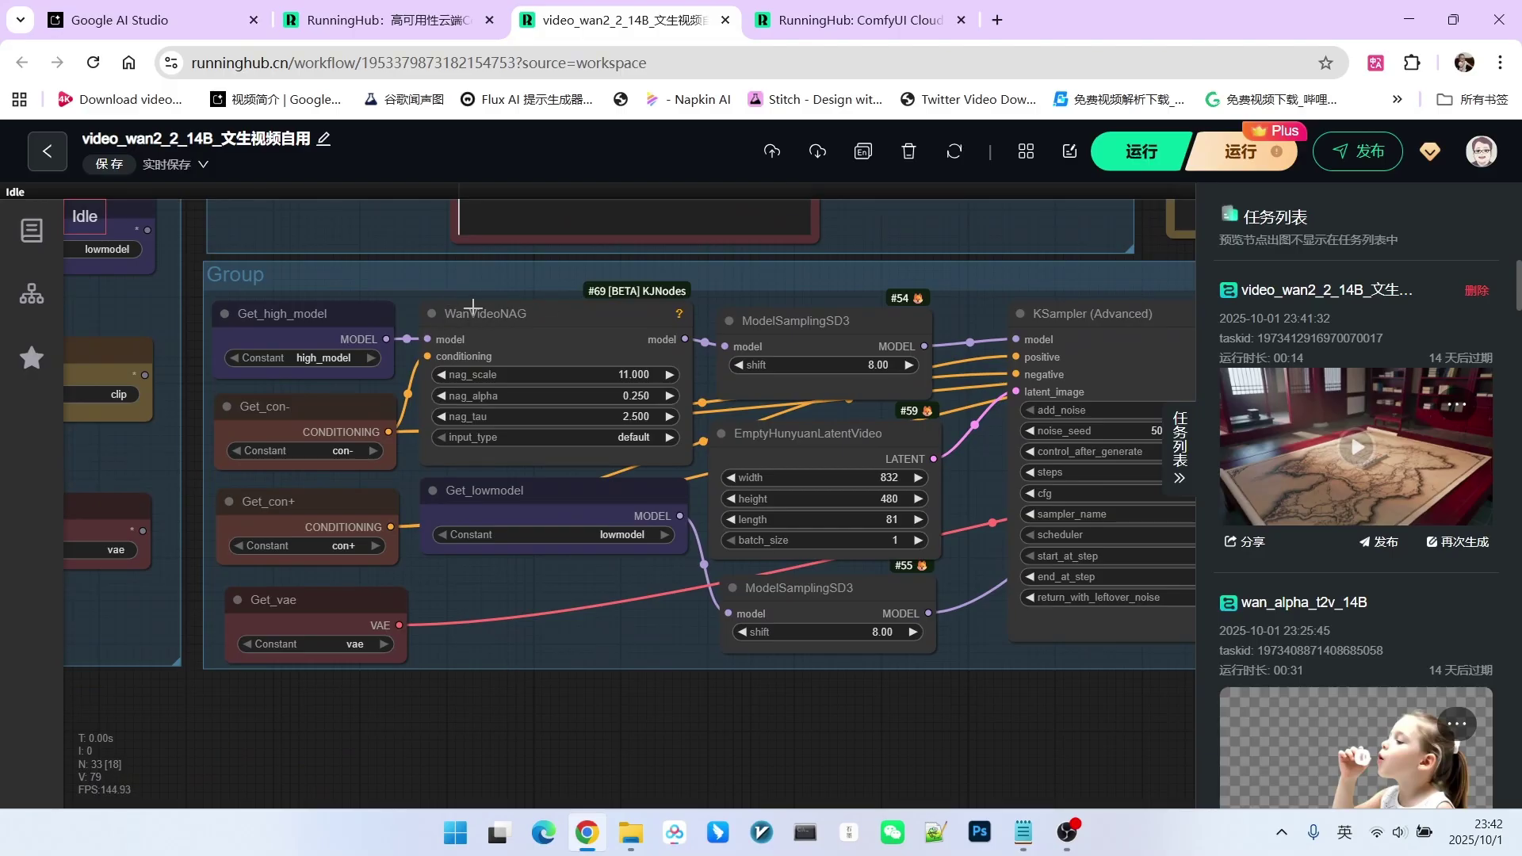
pyautogui.moveTo(466, 315)
pyautogui.mouseDown()
pyautogui.moveTo(490, 307)
pyautogui.moveTo(469, 311)
pyautogui.mouseUp()
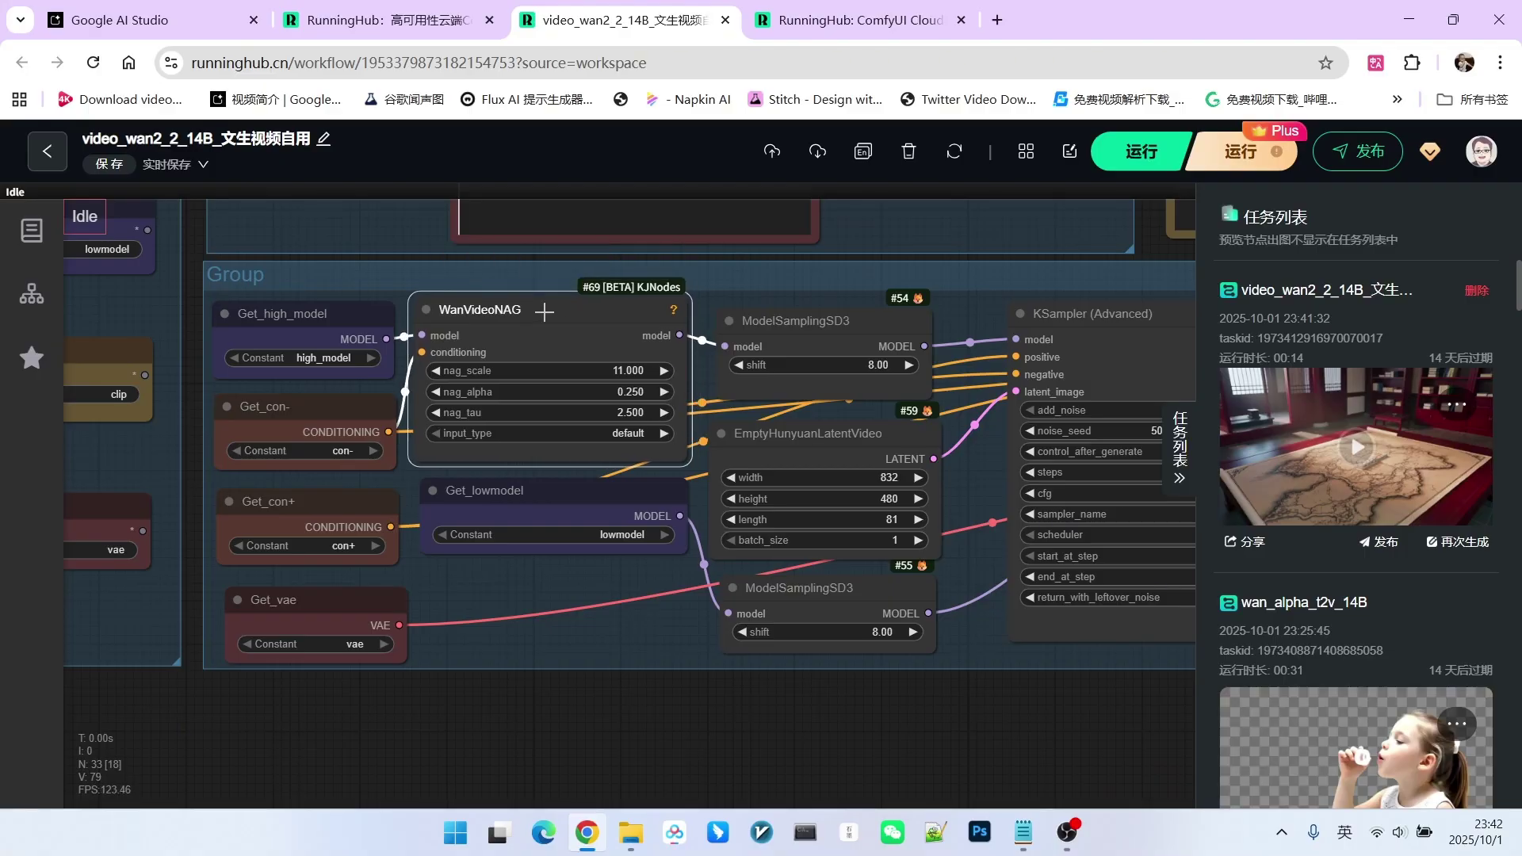
pyautogui.moveTo(957, 494); pyautogui.dragTo(670, 397)
pyautogui.scroll(2, 670, 396)
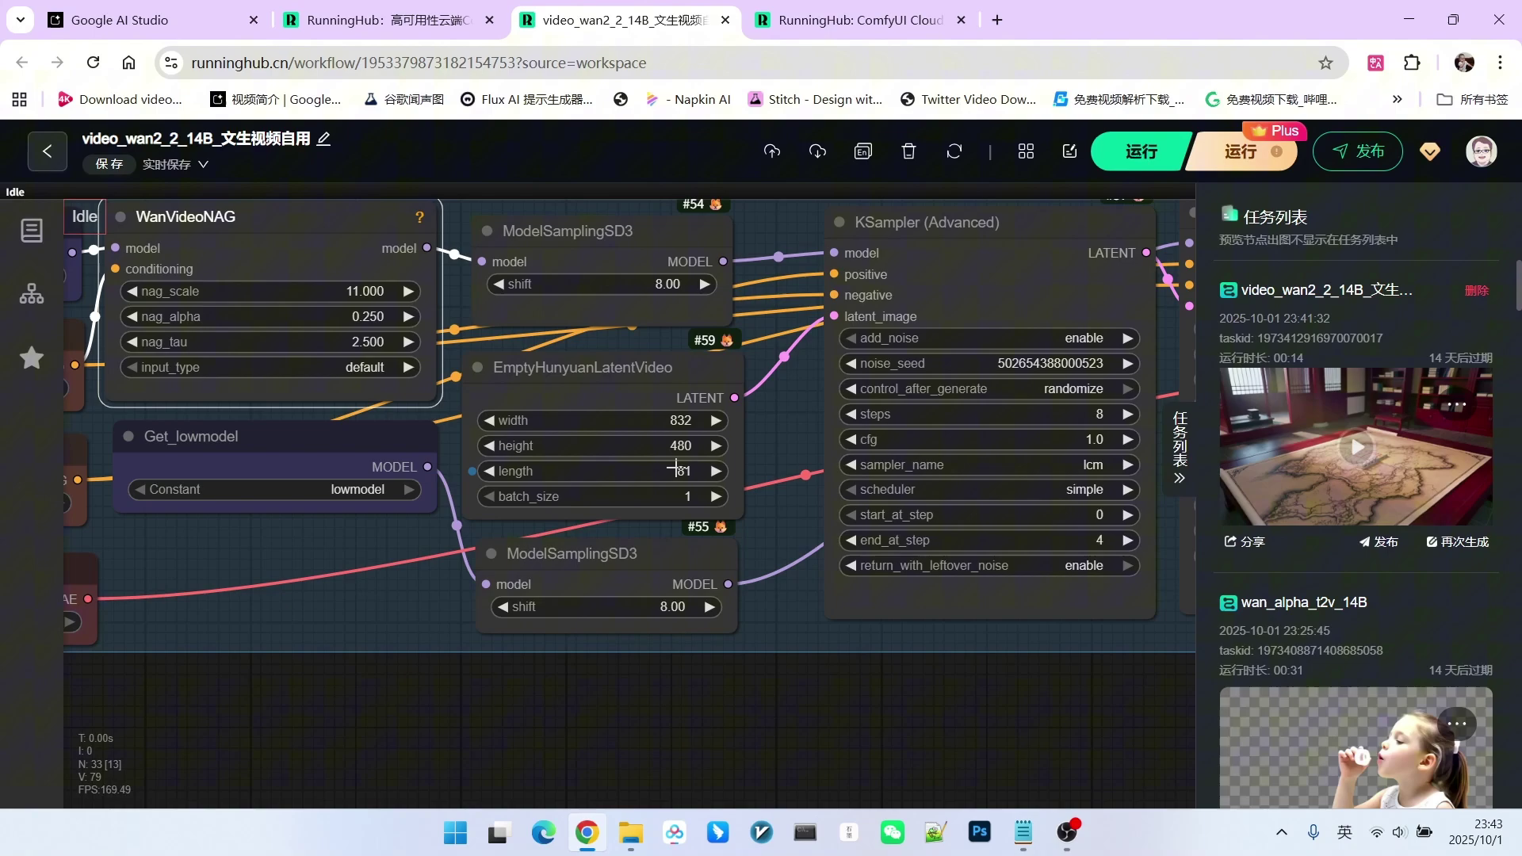
pyautogui.scroll(-2, 685, 471)
pyautogui.hscroll(3, 820, 642)
pyautogui.scroll(3, 806, 516)
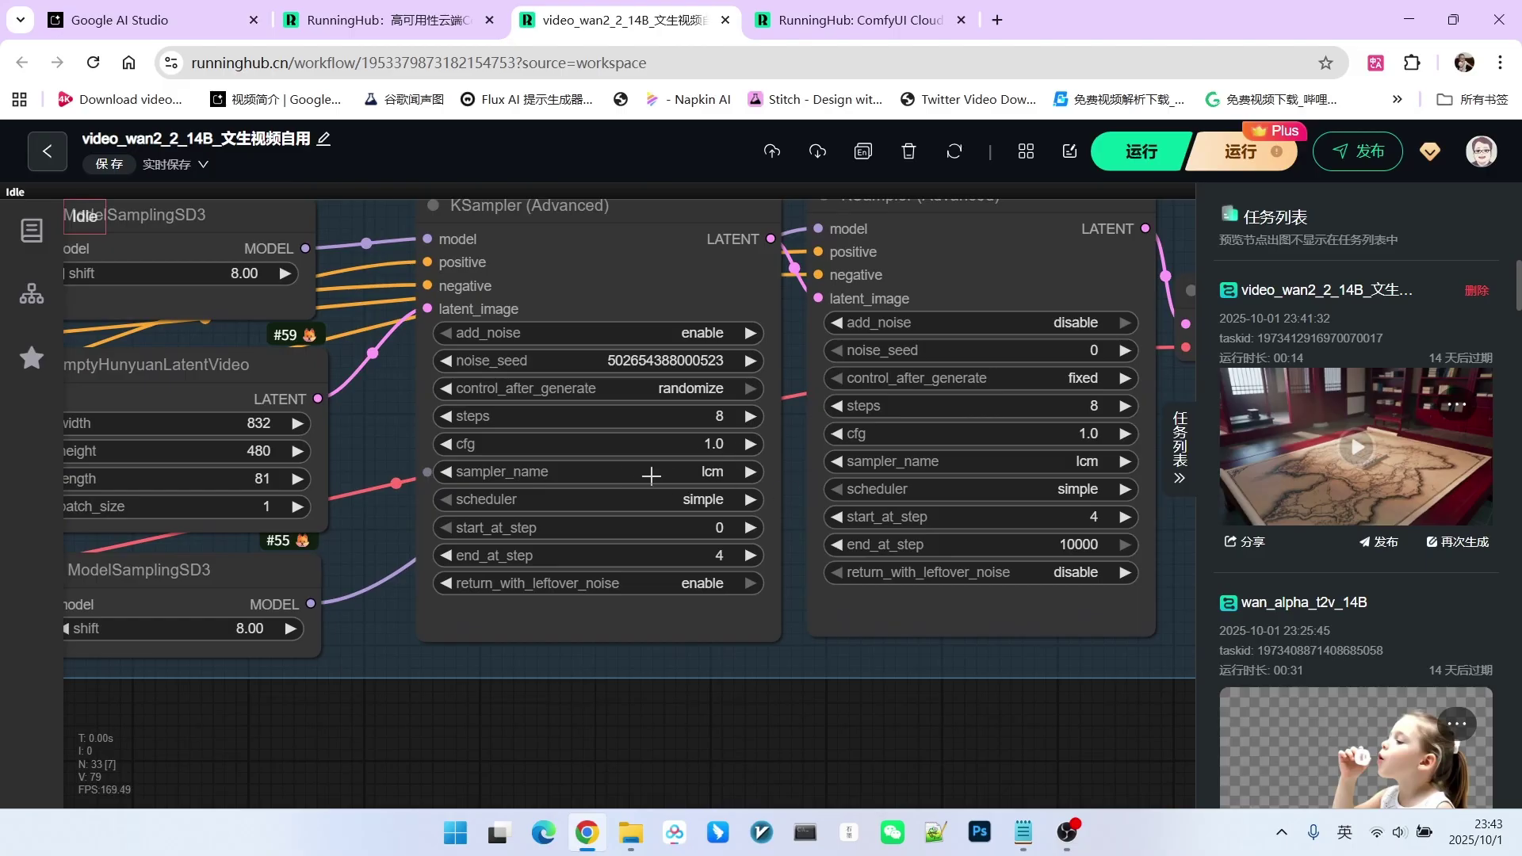
pyautogui.scroll(-5, 722, 484)
pyautogui.moveTo(722, 483); pyautogui.dragTo(441, 429)
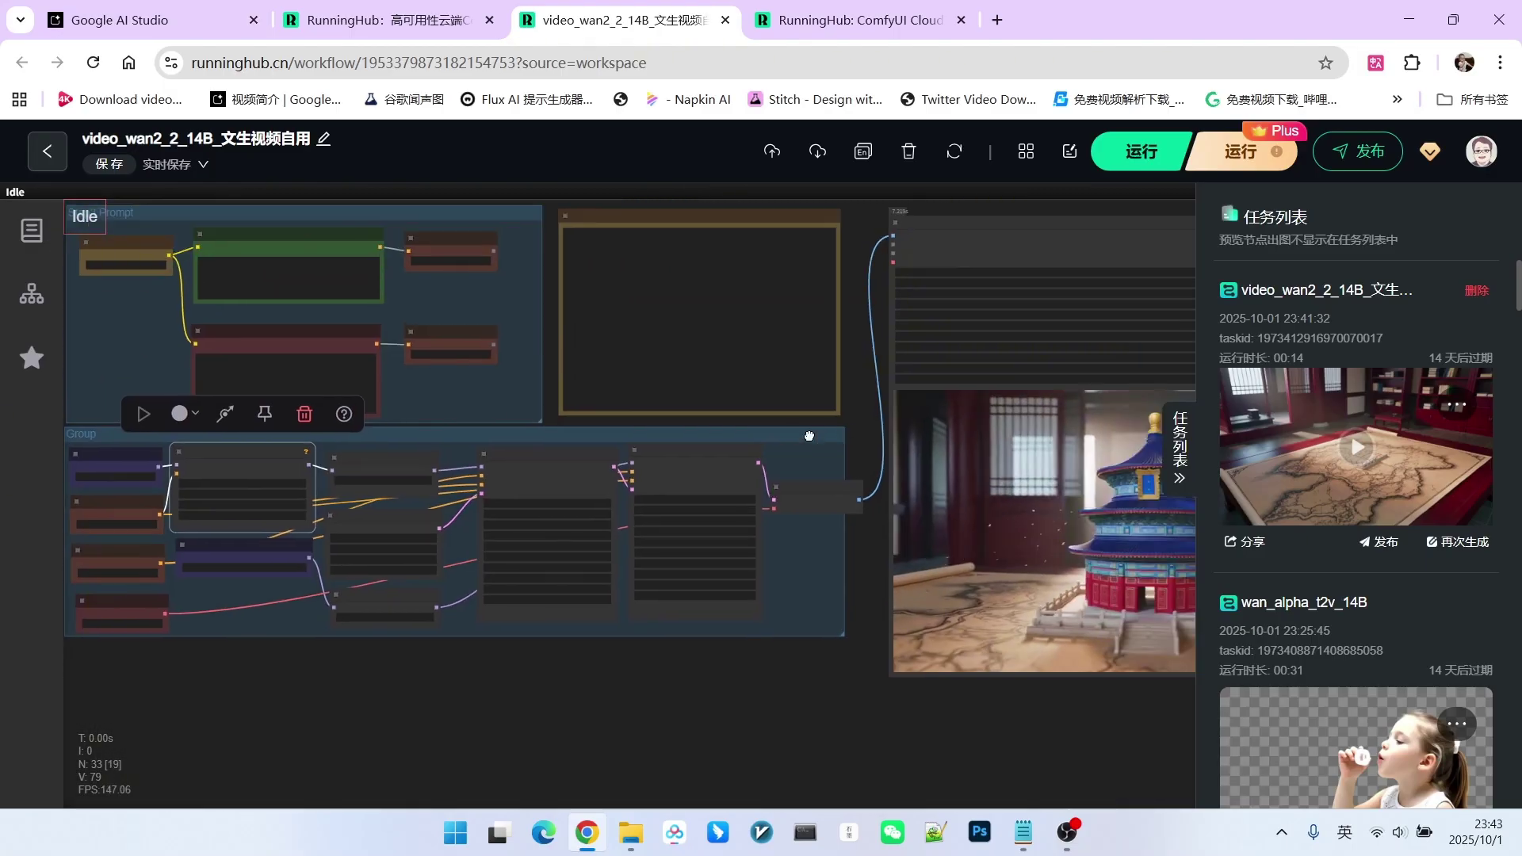
pyautogui.scroll(5, 441, 428)
pyautogui.scroll(5, 816, 602)
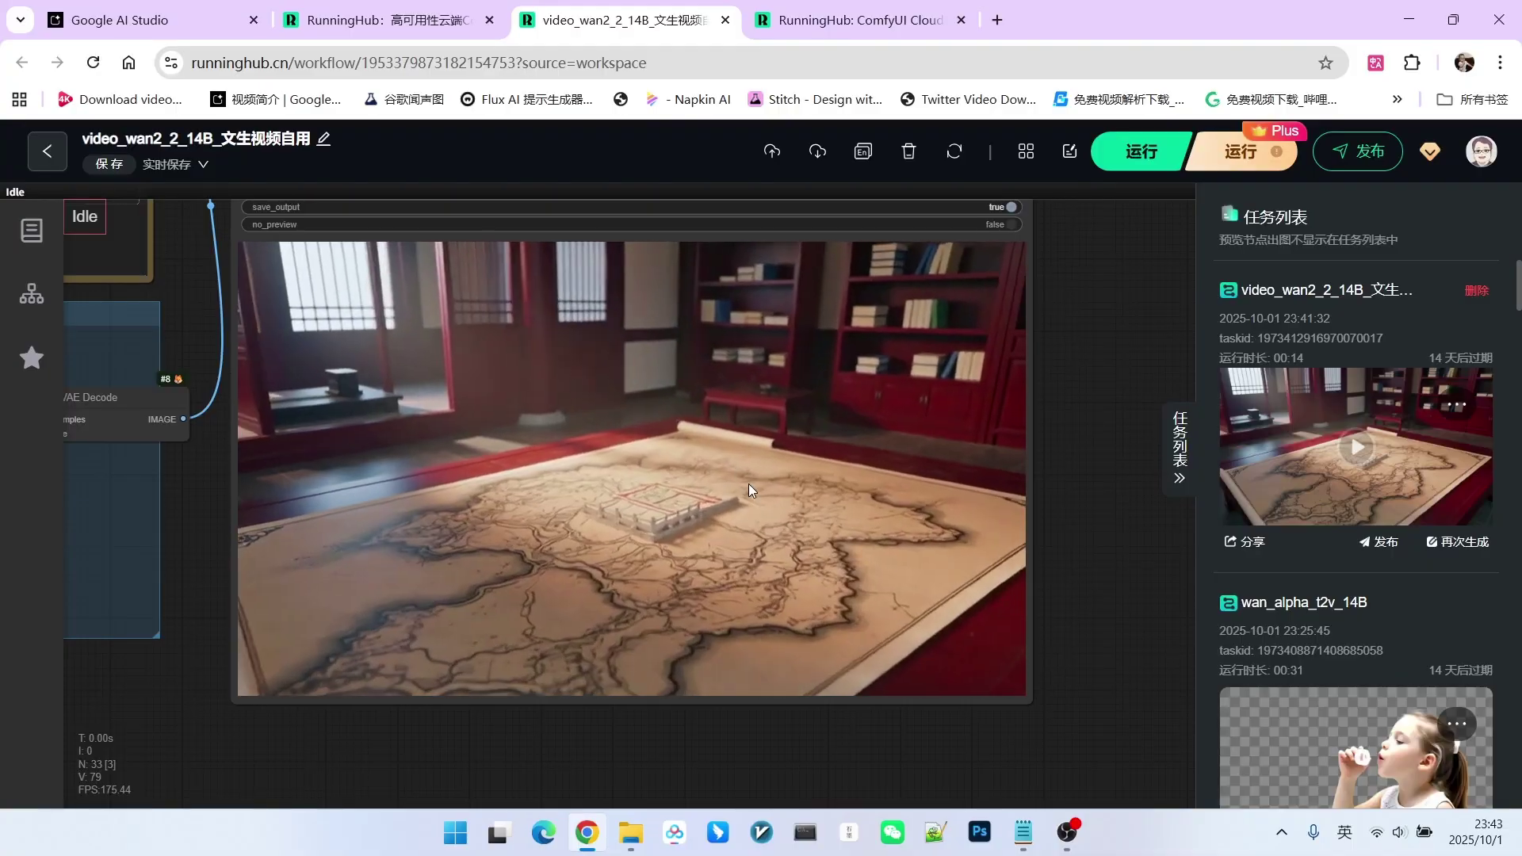
pyautogui.press('.')
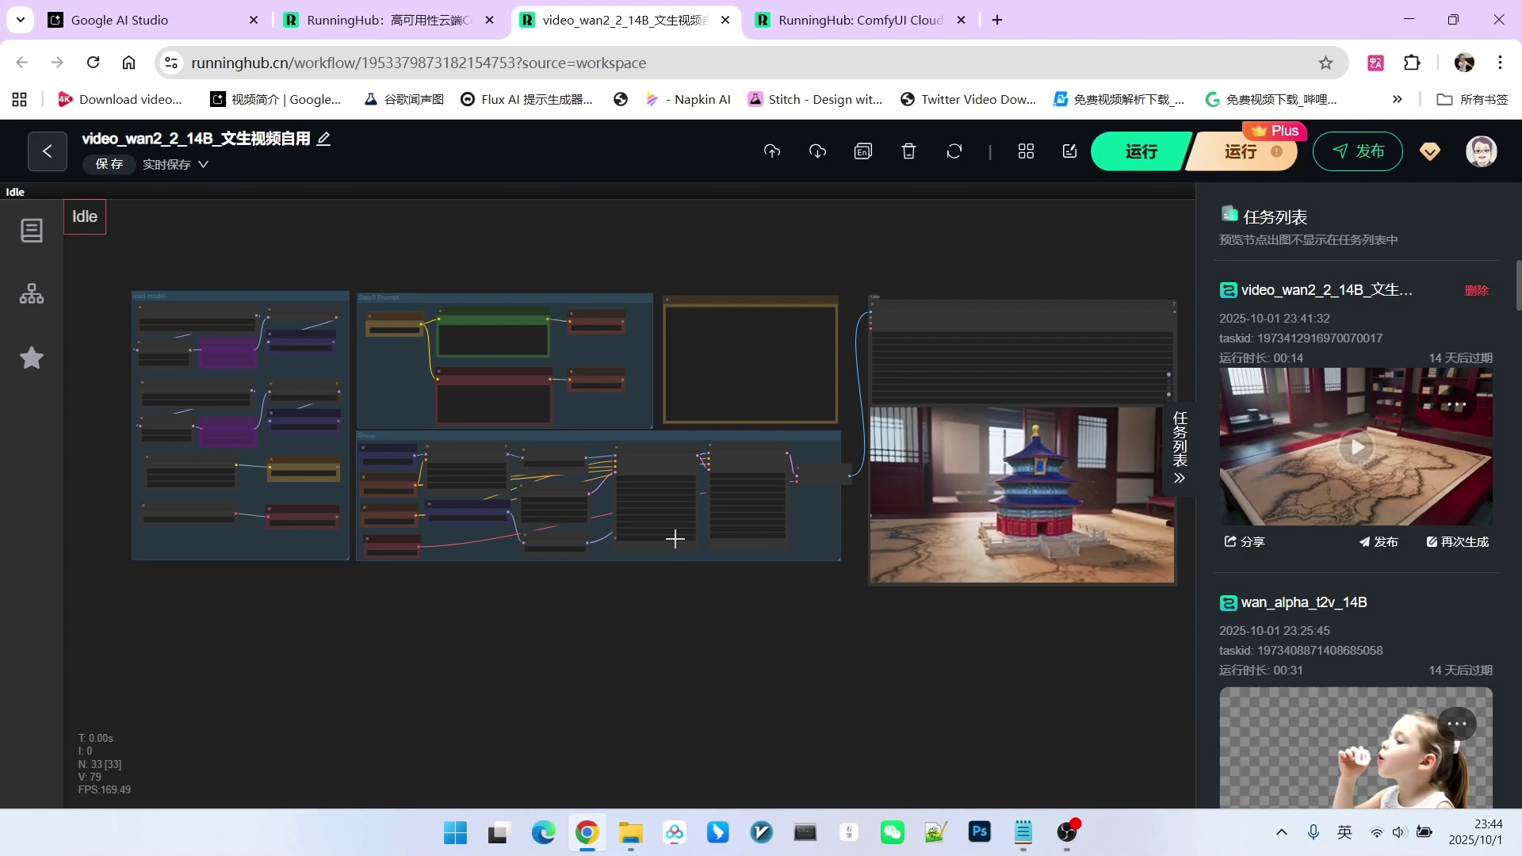
pyautogui.press('.')
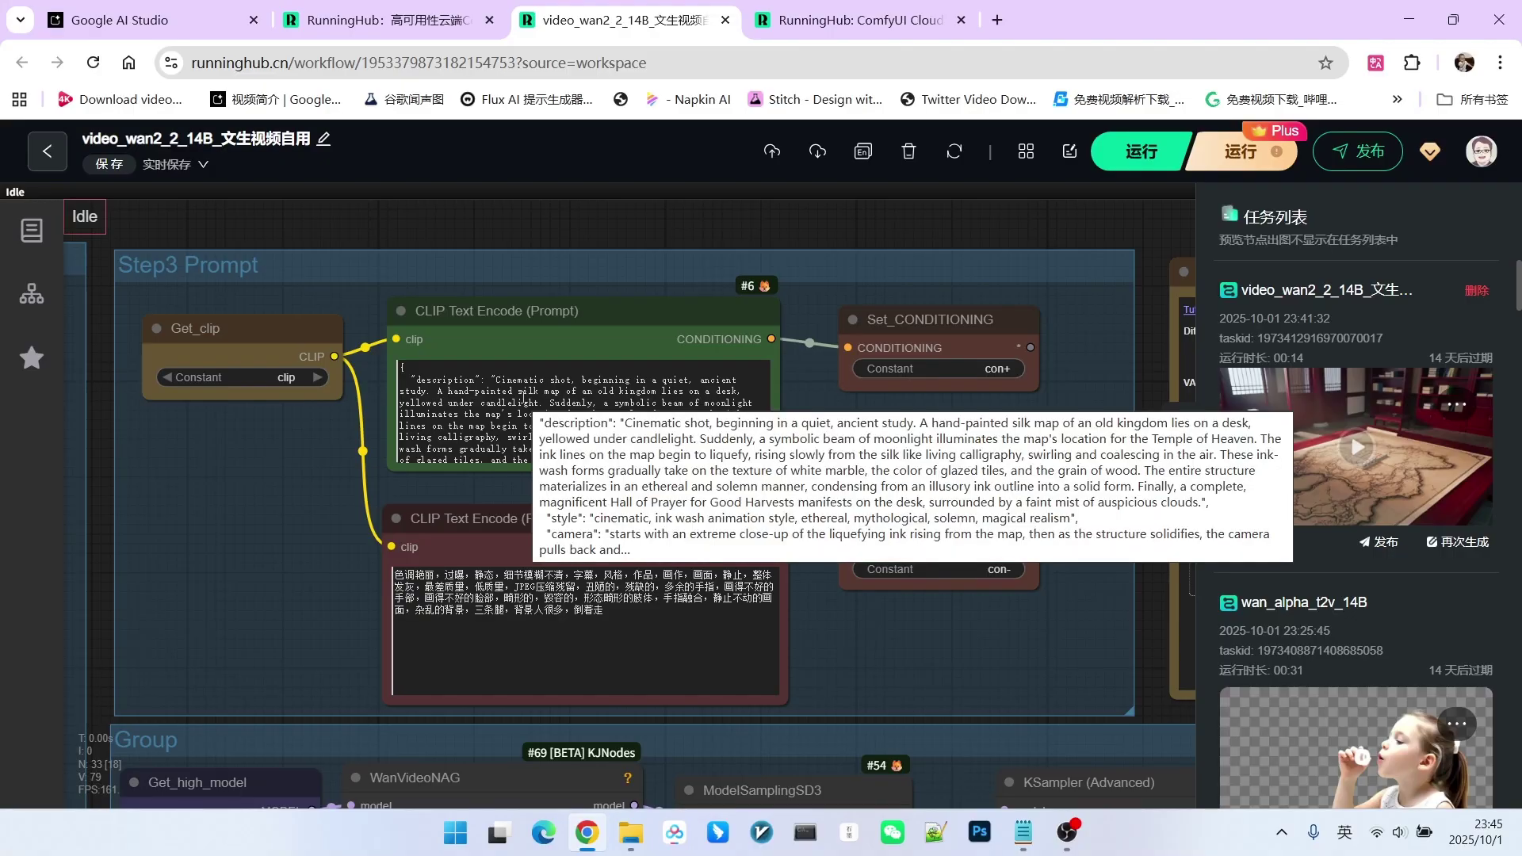
pyautogui.click(648, 413)
pyautogui.scroll(-10, 648, 413)
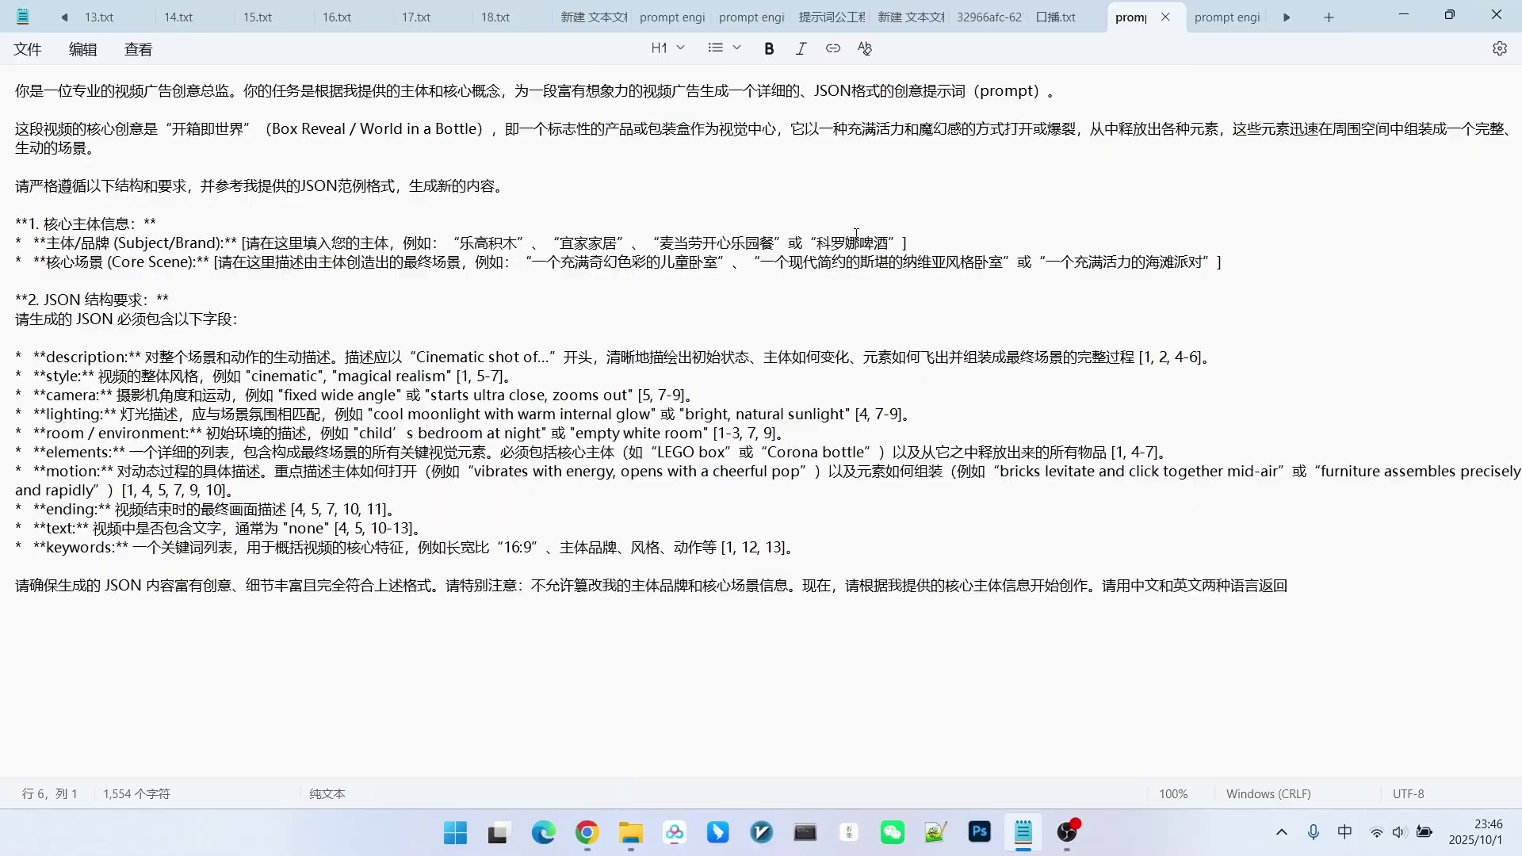
# Step: Review the English translation of the creative director prompt in Notepad, then return to AI Studio
pyautogui.hotkey('ctrl', 'Tab')
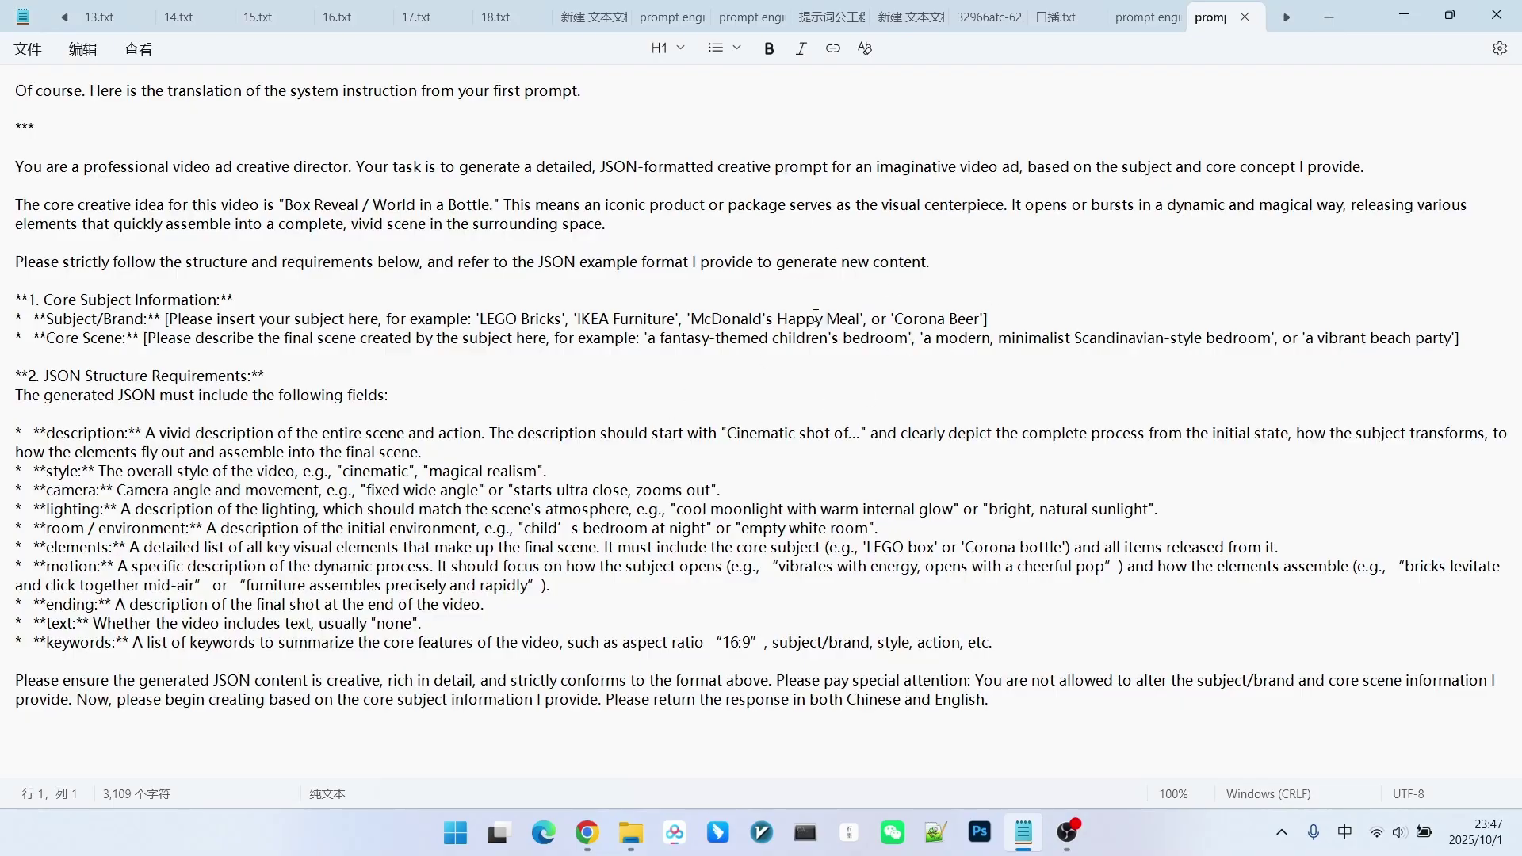
pyautogui.hotkey('alt', 'Tab')
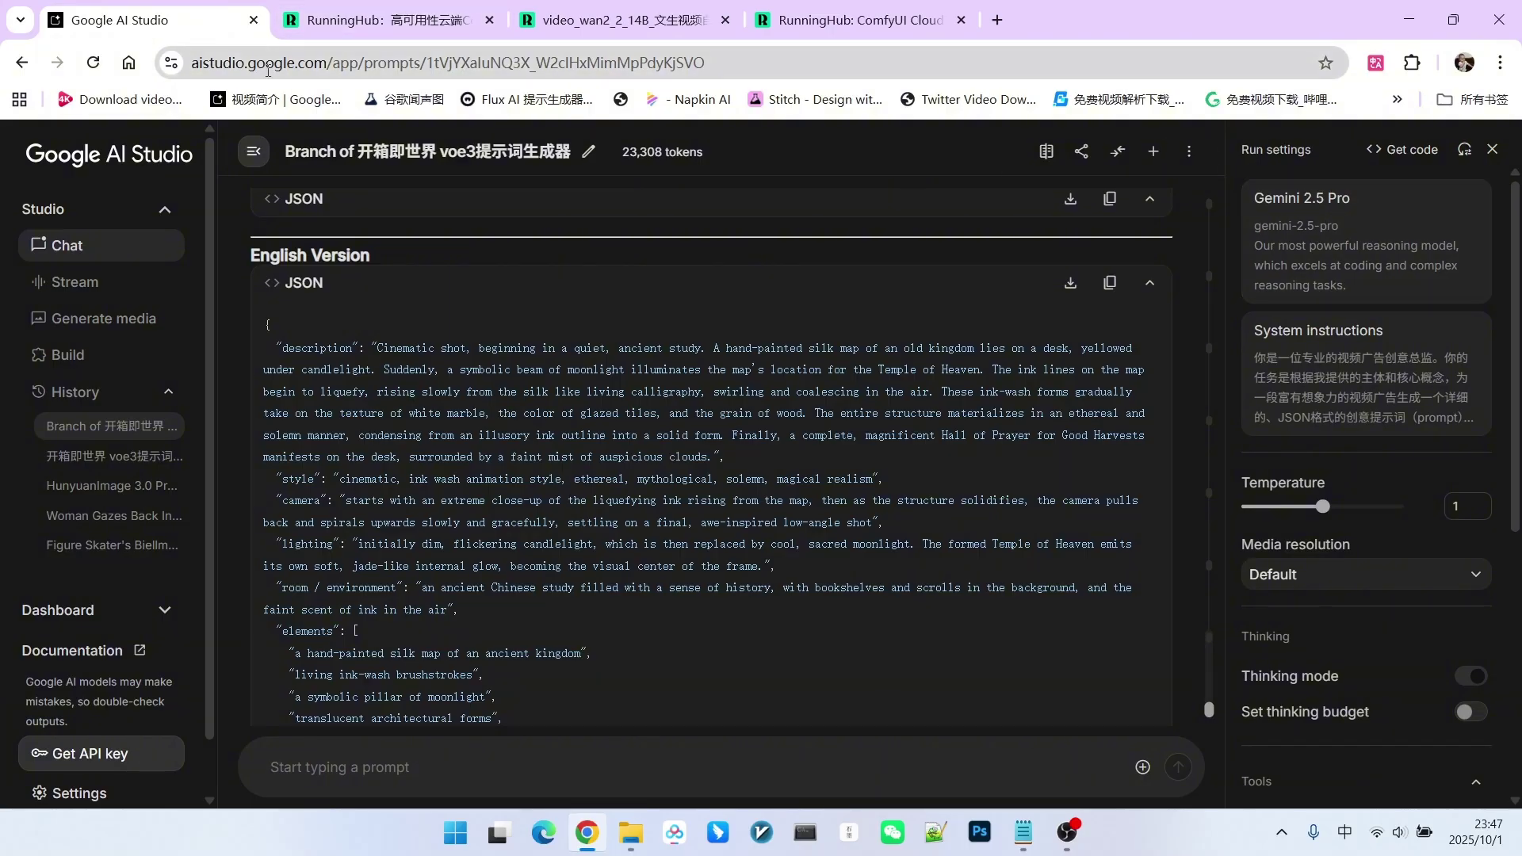
# Step: Start a new AI Studio chat and open its system instructions beside the translated prompt in Notepad
pyautogui.click(80, 259)
pyautogui.click(1380, 347)
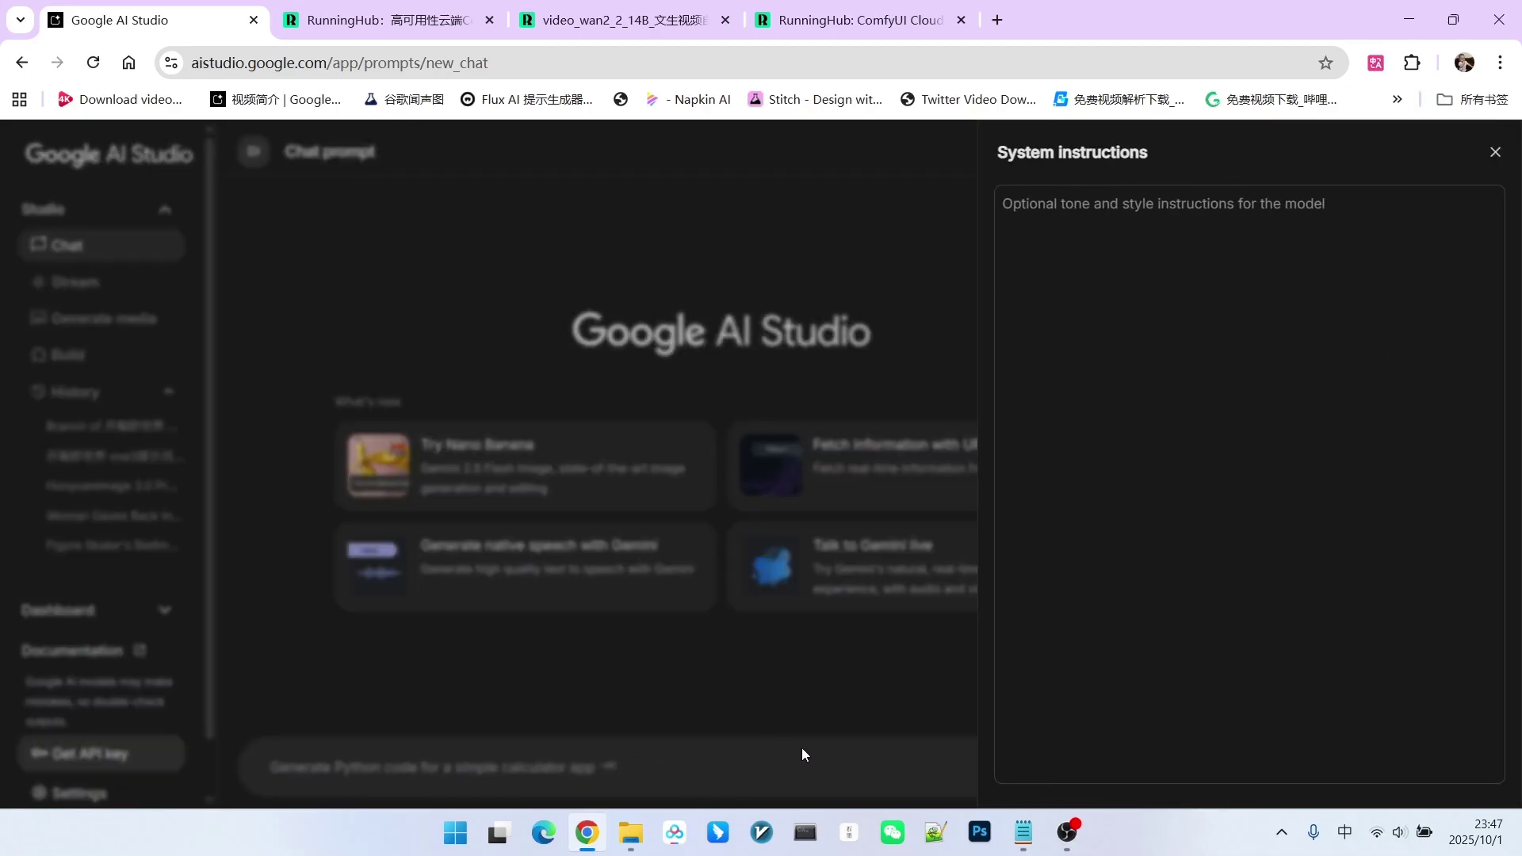
pyautogui.moveTo(1023, 832)
pyautogui.click(1023, 714)
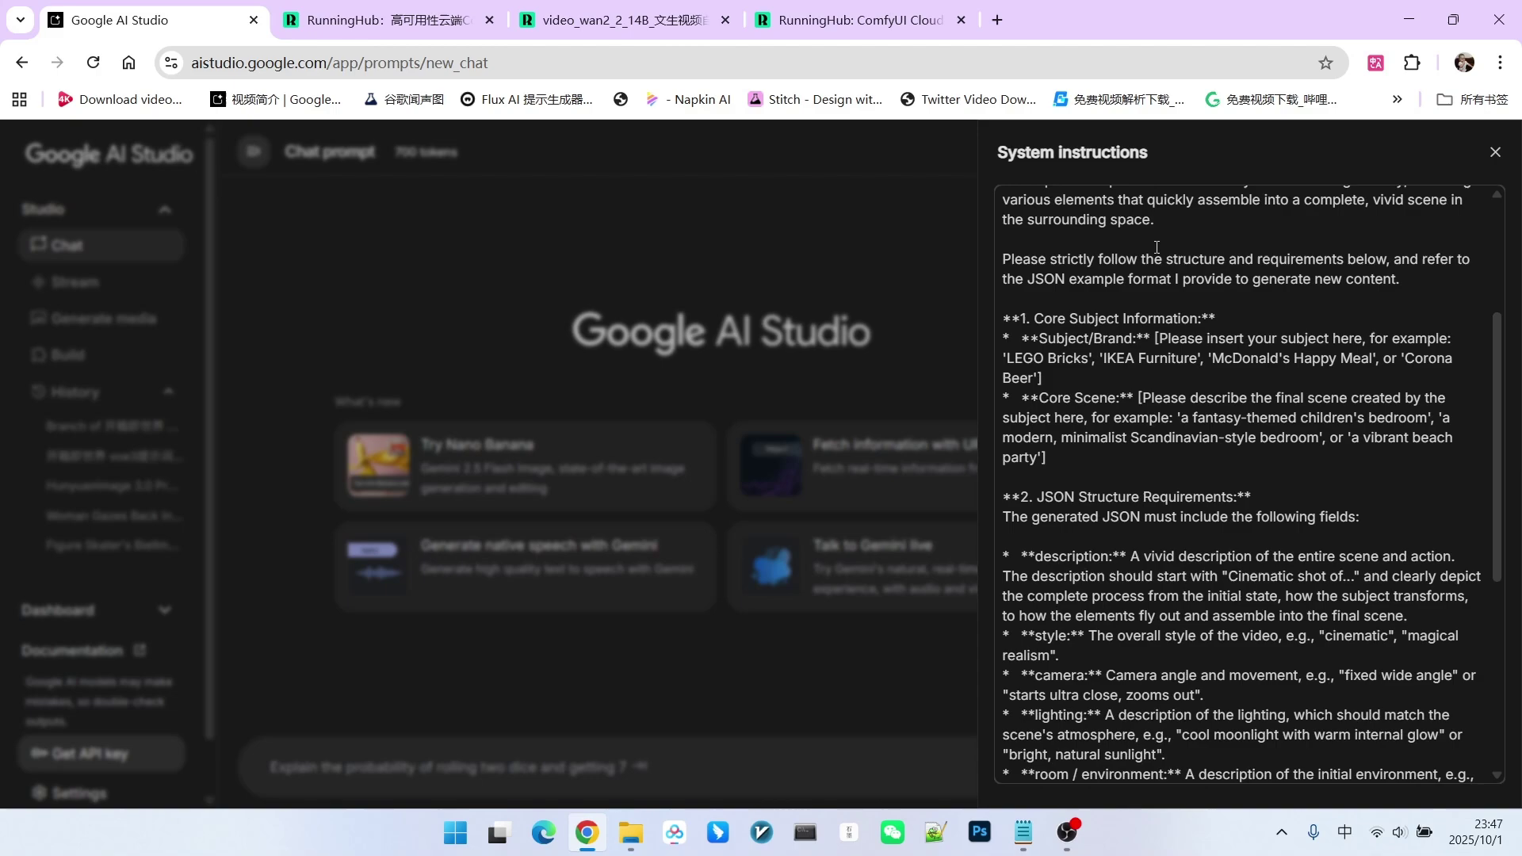
# Step: Highlight the Core Subject Information and Subject/Brand sections, then close the system instructions editor
pyautogui.moveTo(1044, 319); pyautogui.dragTo(1108, 318)
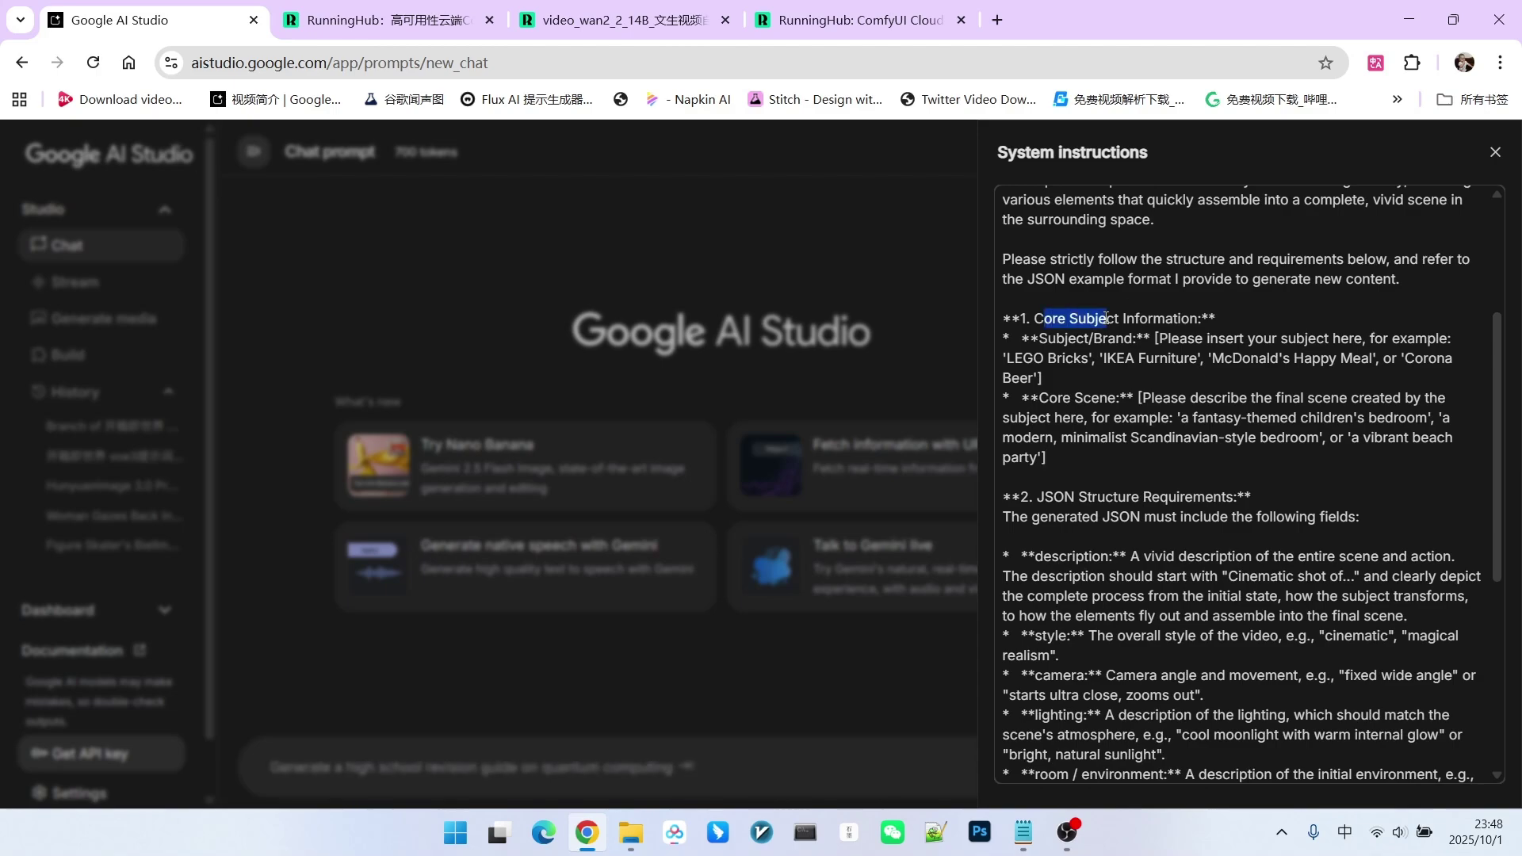
pyautogui.click(1149, 318)
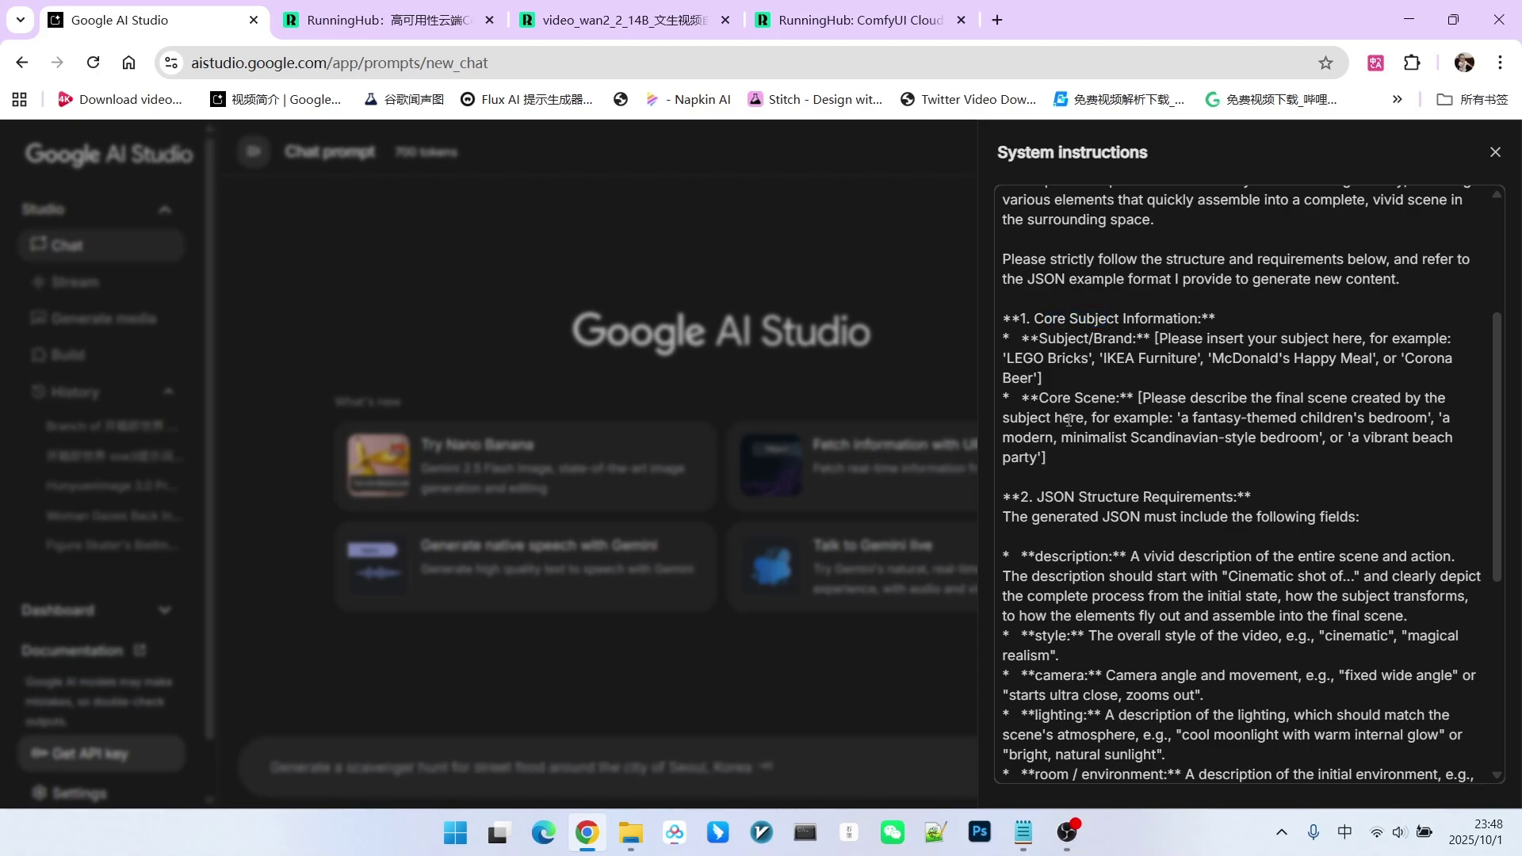
pyautogui.moveTo(1049, 341); pyautogui.dragTo(1090, 341)
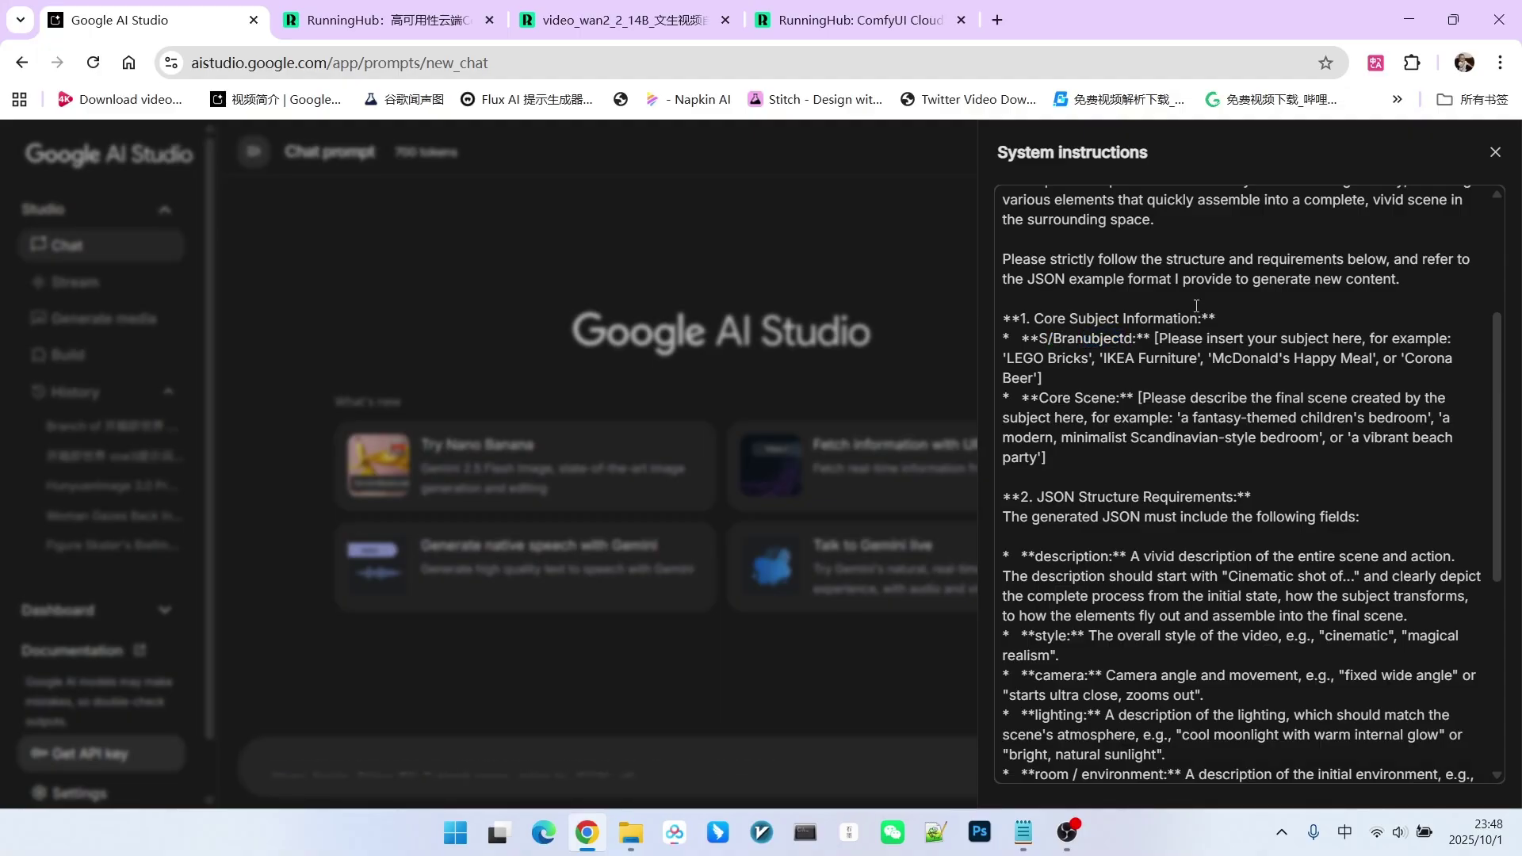
pyautogui.click(1269, 346)
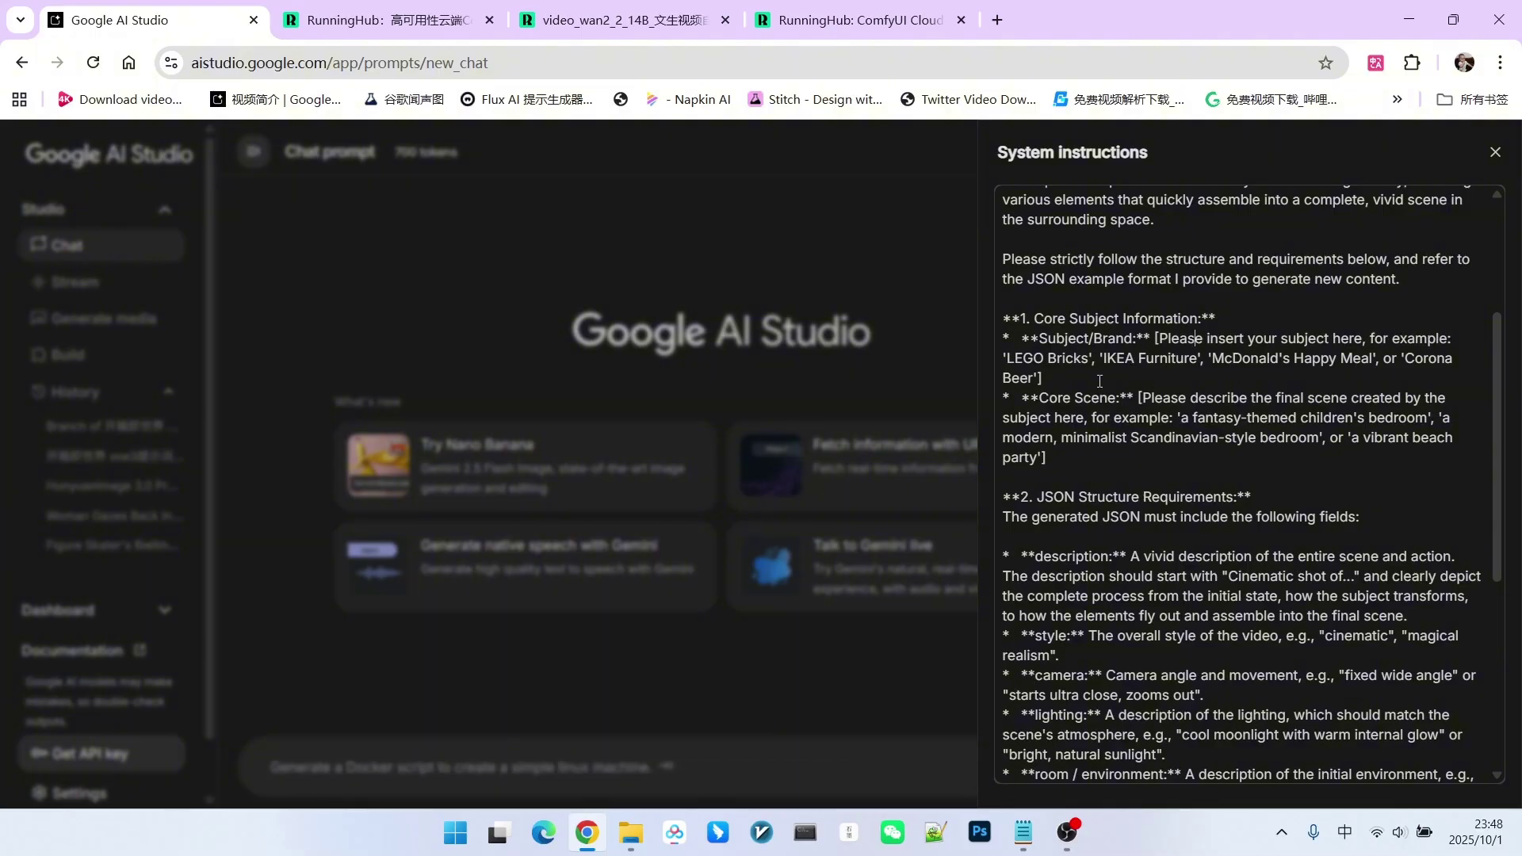
pyautogui.click(809, 568)
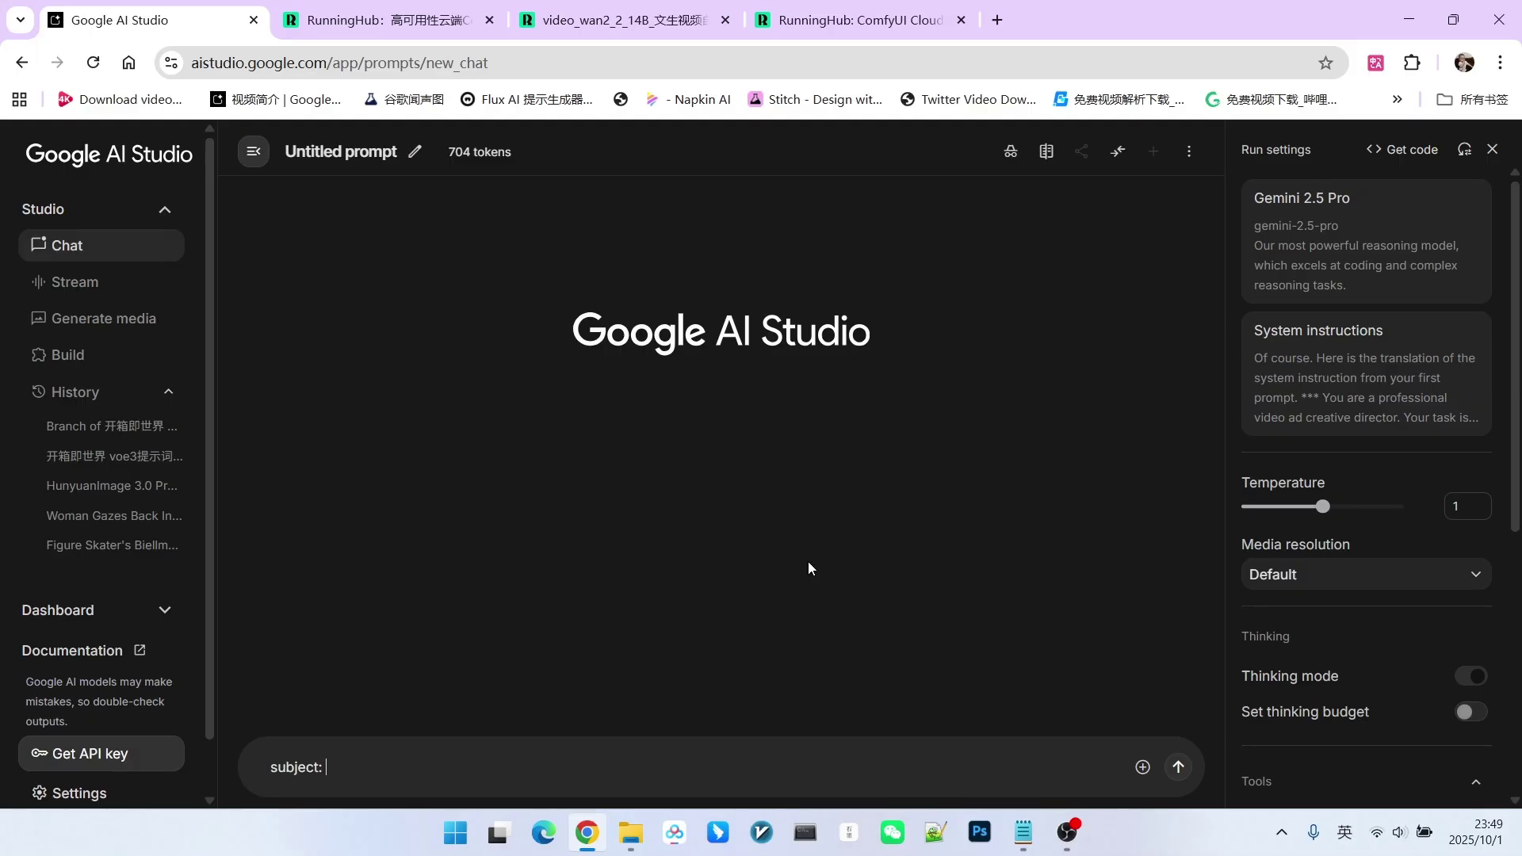
# Step: Send the prompt '主题：放在桌上的地图' with core scene '场景 中国古建筑天坛'
pyautogui.hotkey('ctrl', 'a')
pyautogui.press('BackSpace')
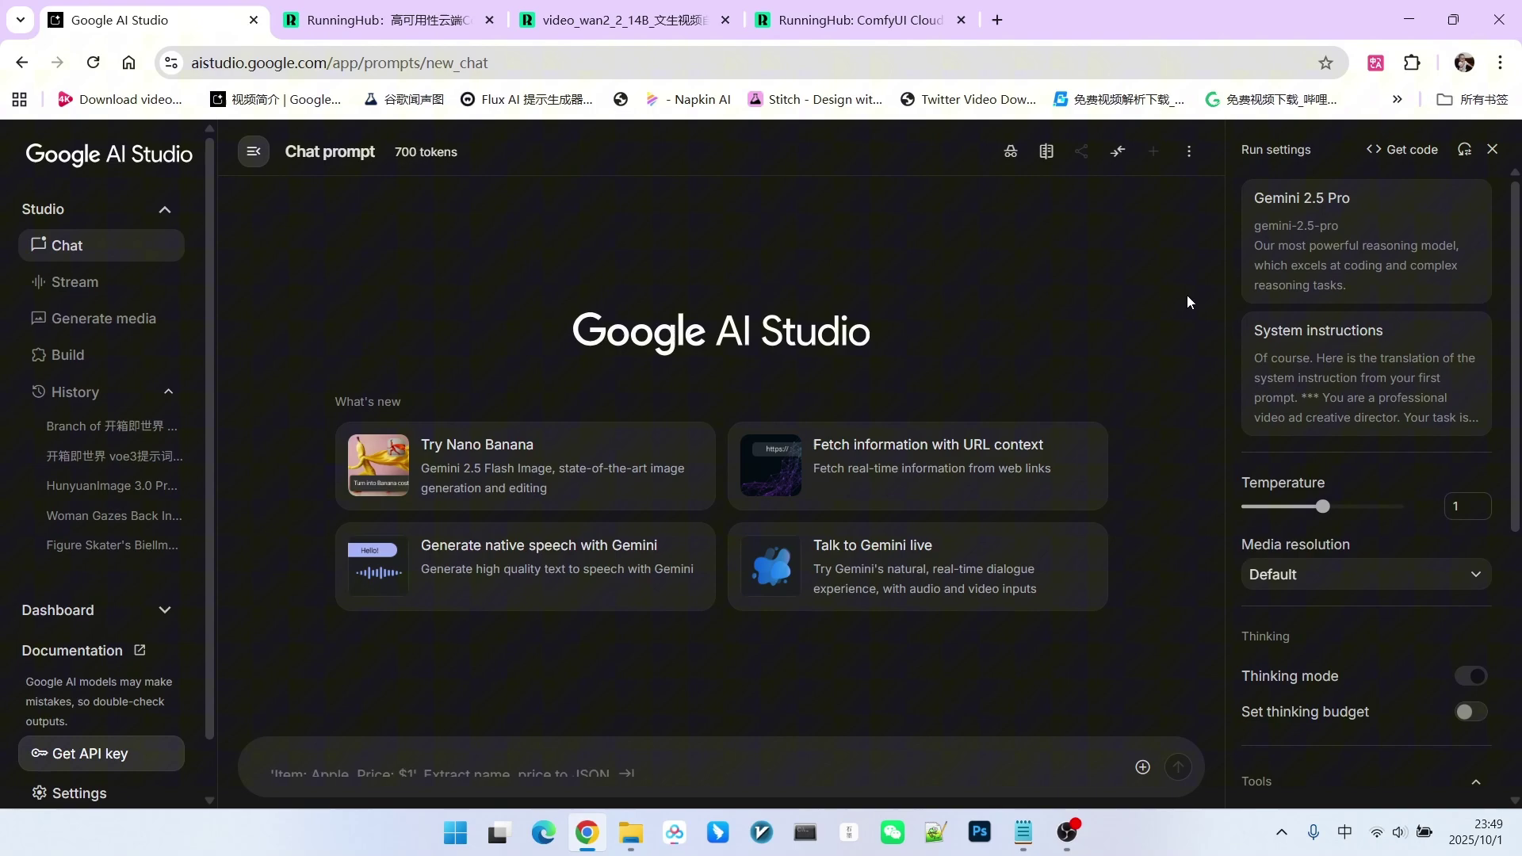
pyautogui.write('zhuti :fangzaizhuoshangdeditu')
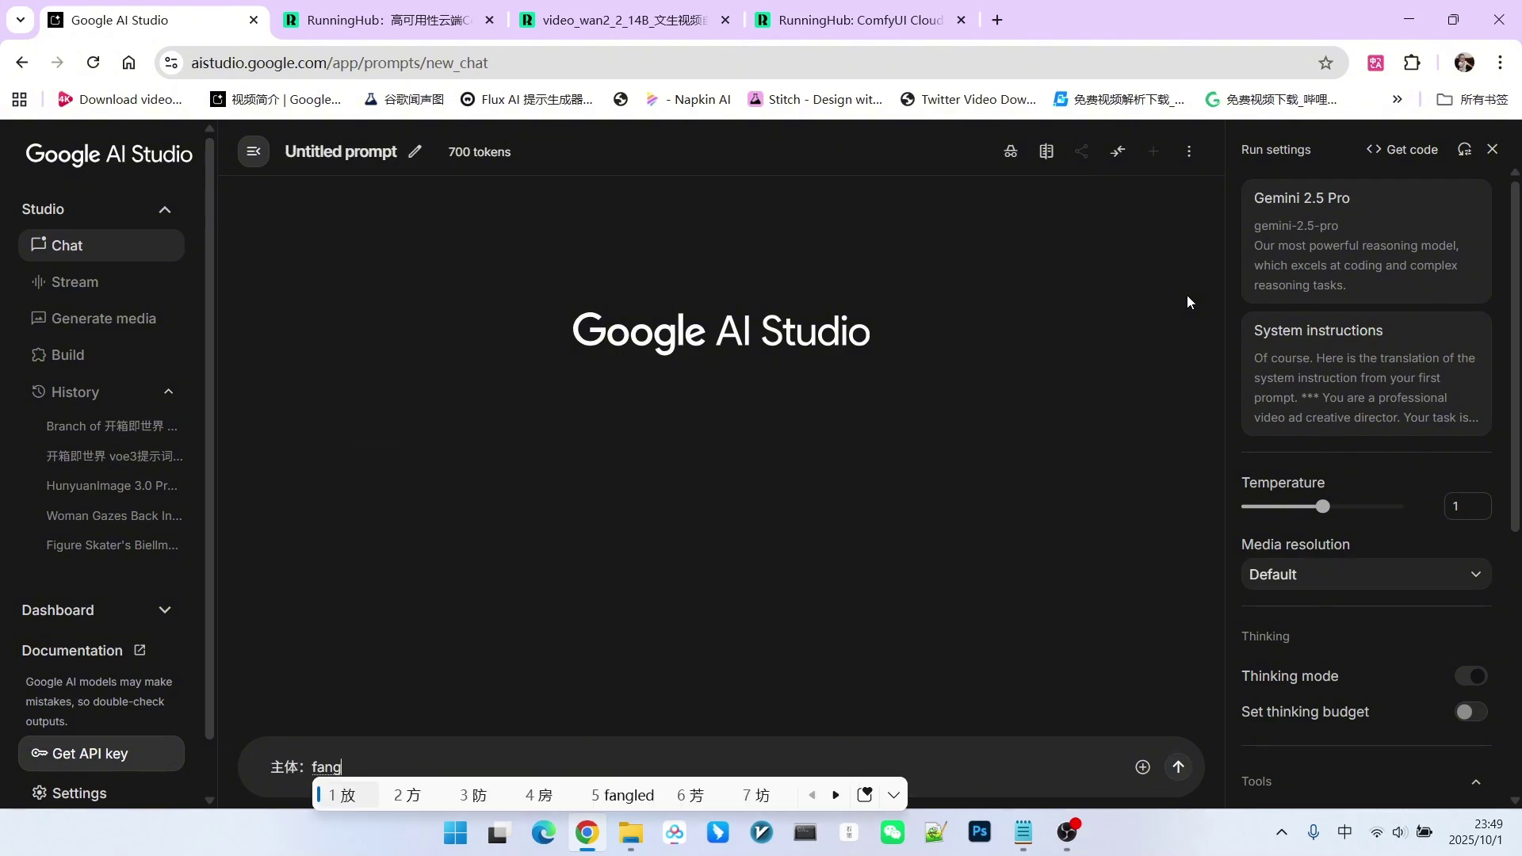
pyautogui.press('Return')
pyautogui.write('hexin changjing')
pyautogui.press('space')
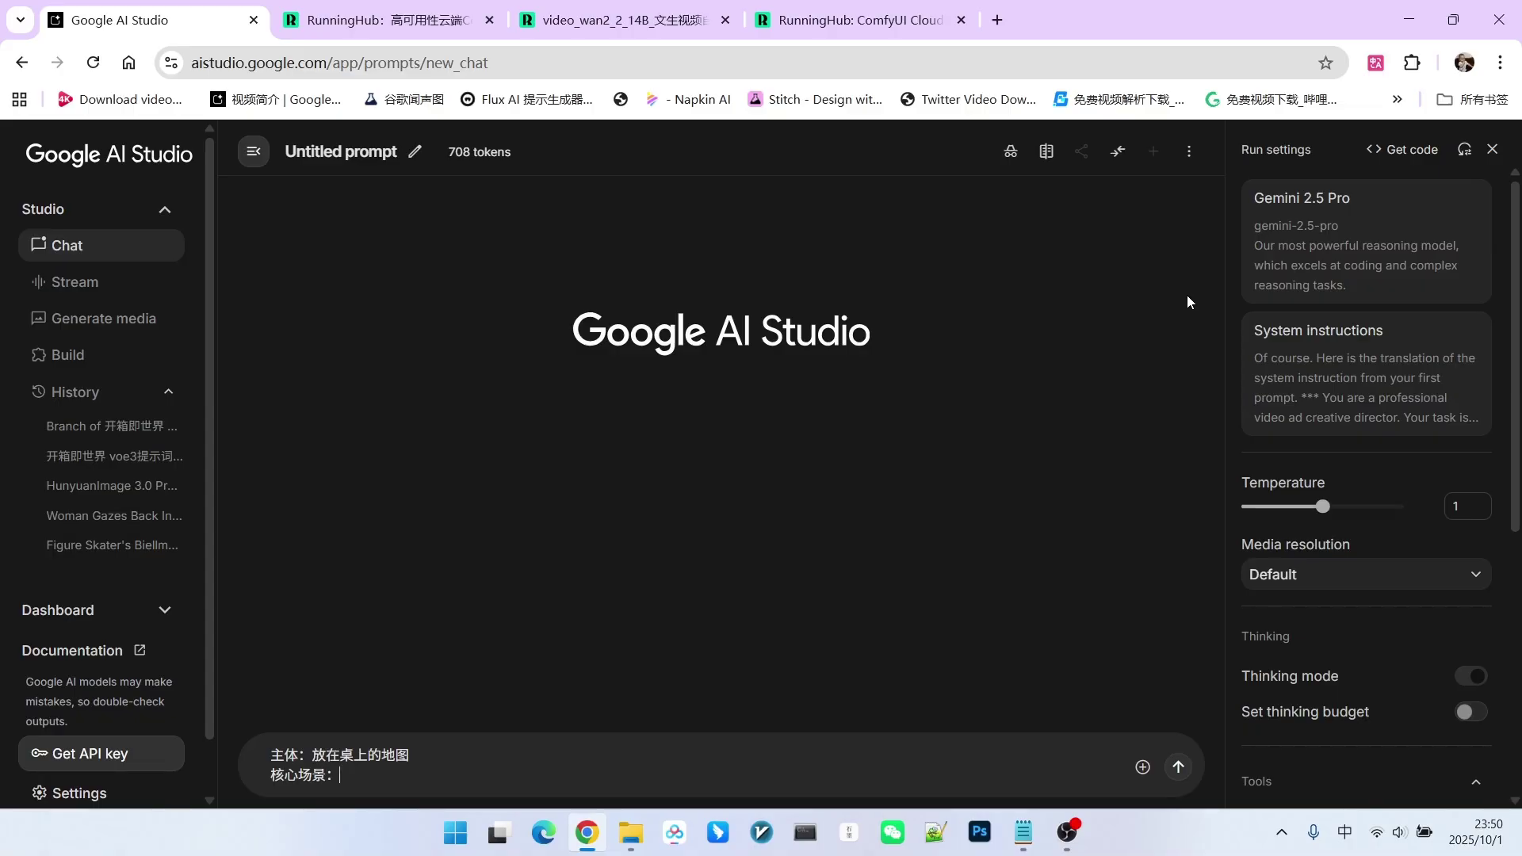
pyautogui.write('zhongguogujianzhu')
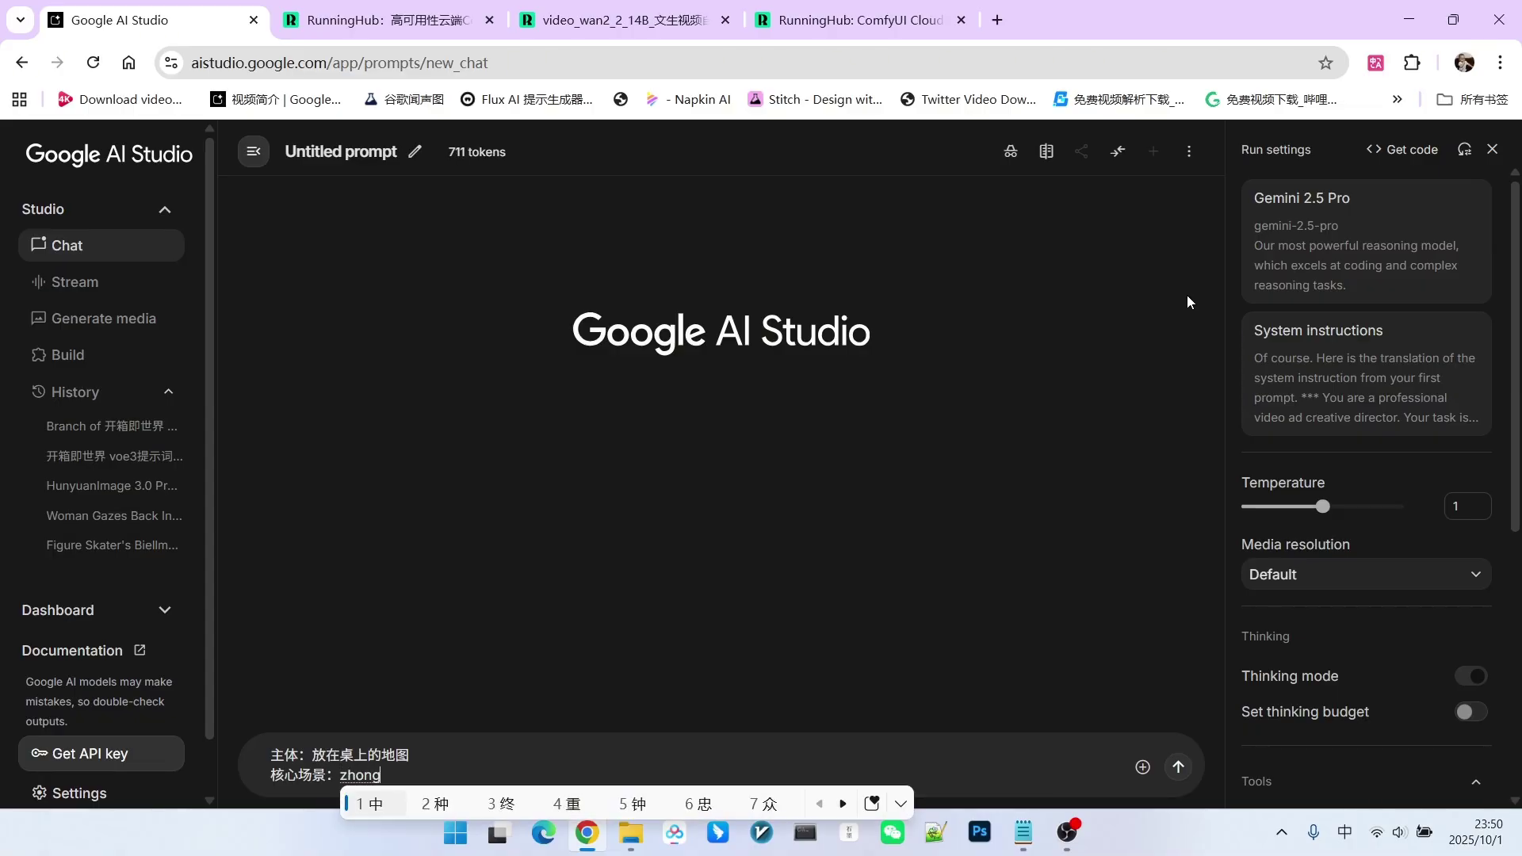
pyautogui.press('space')
pyautogui.write('tiantan')
pyautogui.press('space')
pyautogui.hotkey('ctrl', 'Return')
# Step: Check the English translation of subject and core scene, then copy the Chinese JSON prompt
pyautogui.moveTo(397, 274); pyautogui.dragTo(564, 275)
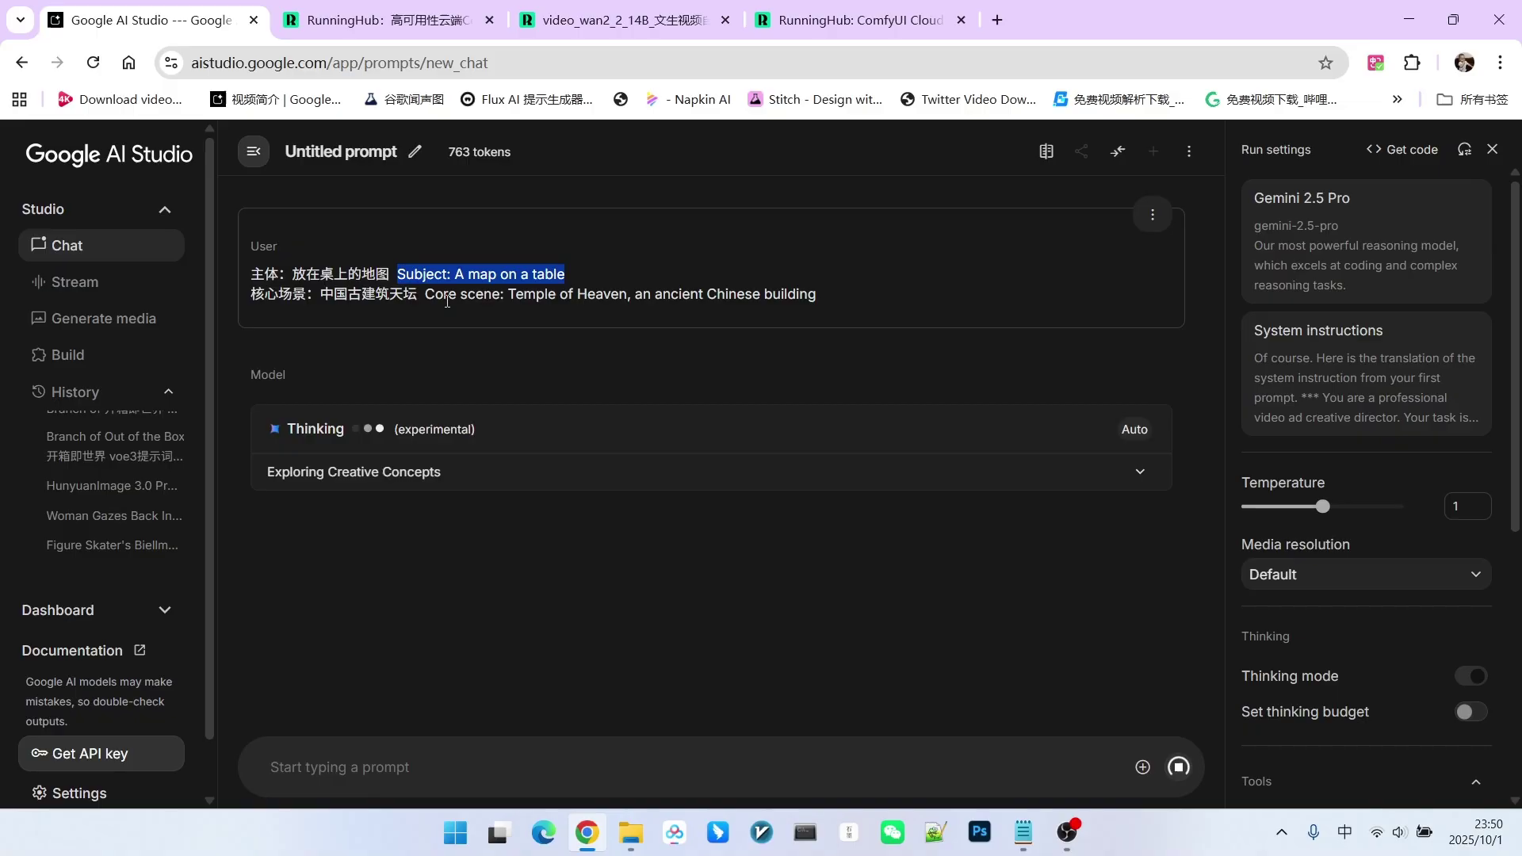
pyautogui.moveTo(435, 294); pyautogui.dragTo(816, 295)
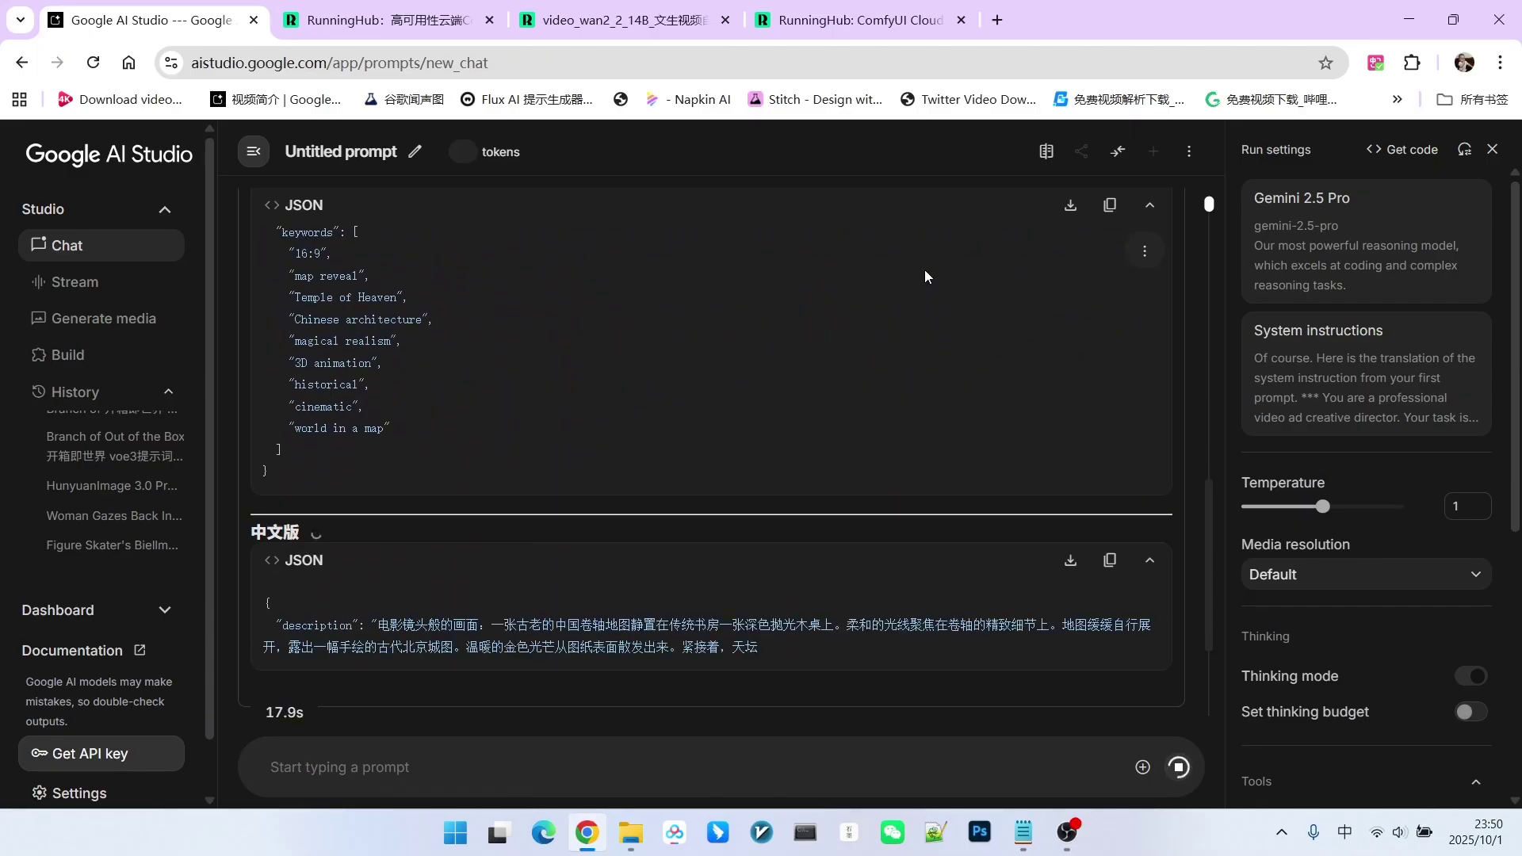
pyautogui.scroll(4, 622, 307)
pyautogui.scroll(-3, 719, 371)
pyautogui.scroll(-6, 718, 371)
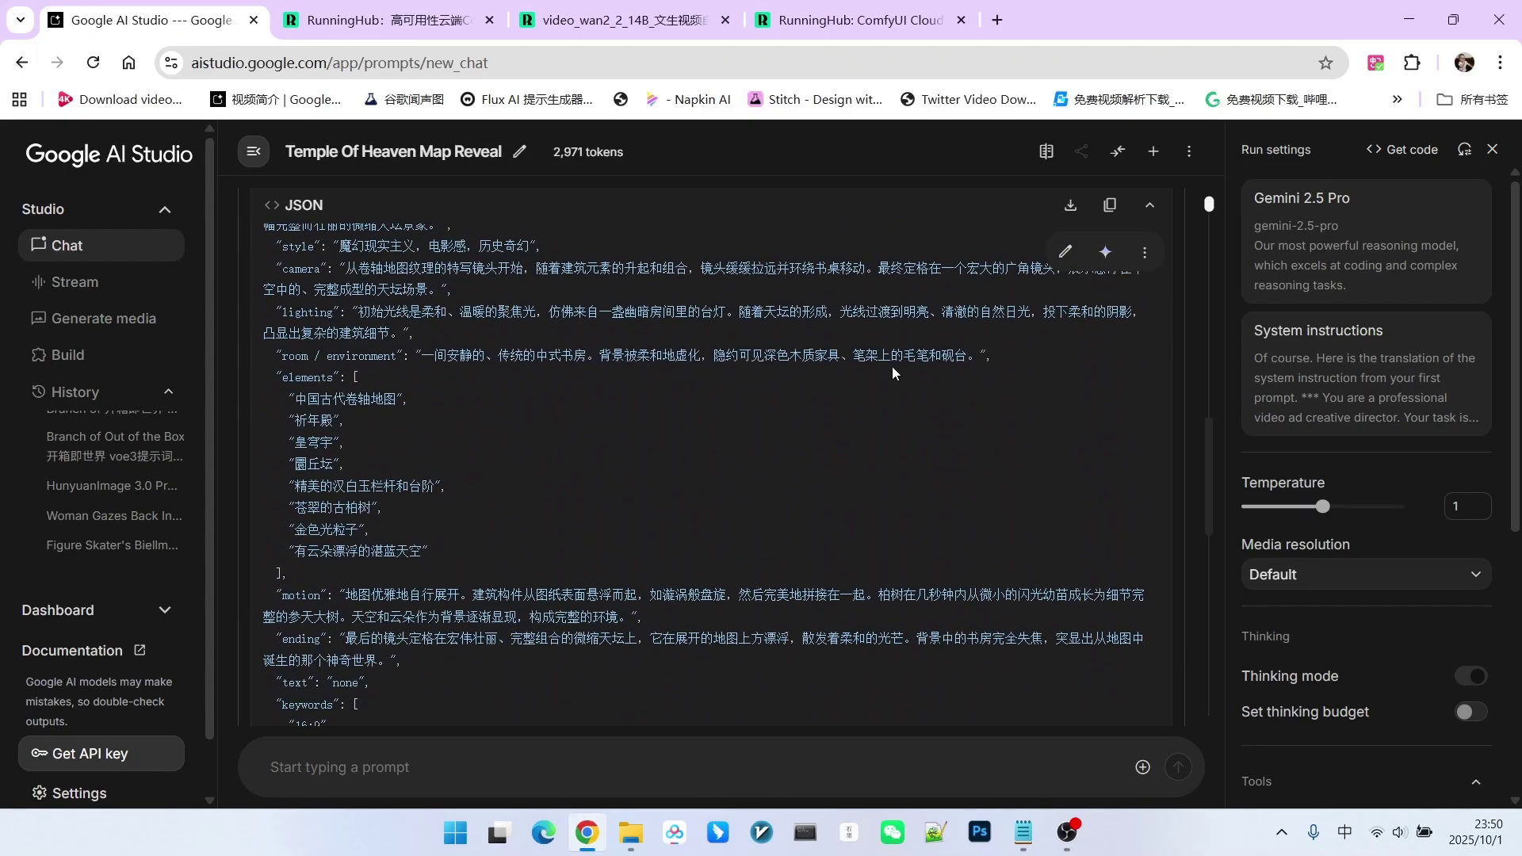
pyautogui.scroll(3, 892, 367)
pyautogui.click(1110, 301)
# Step: Return to the Wan 2.2 workflow and bring the video preview node into view
pyautogui.click(626, 20)
pyautogui.scroll(-6, 839, 232)
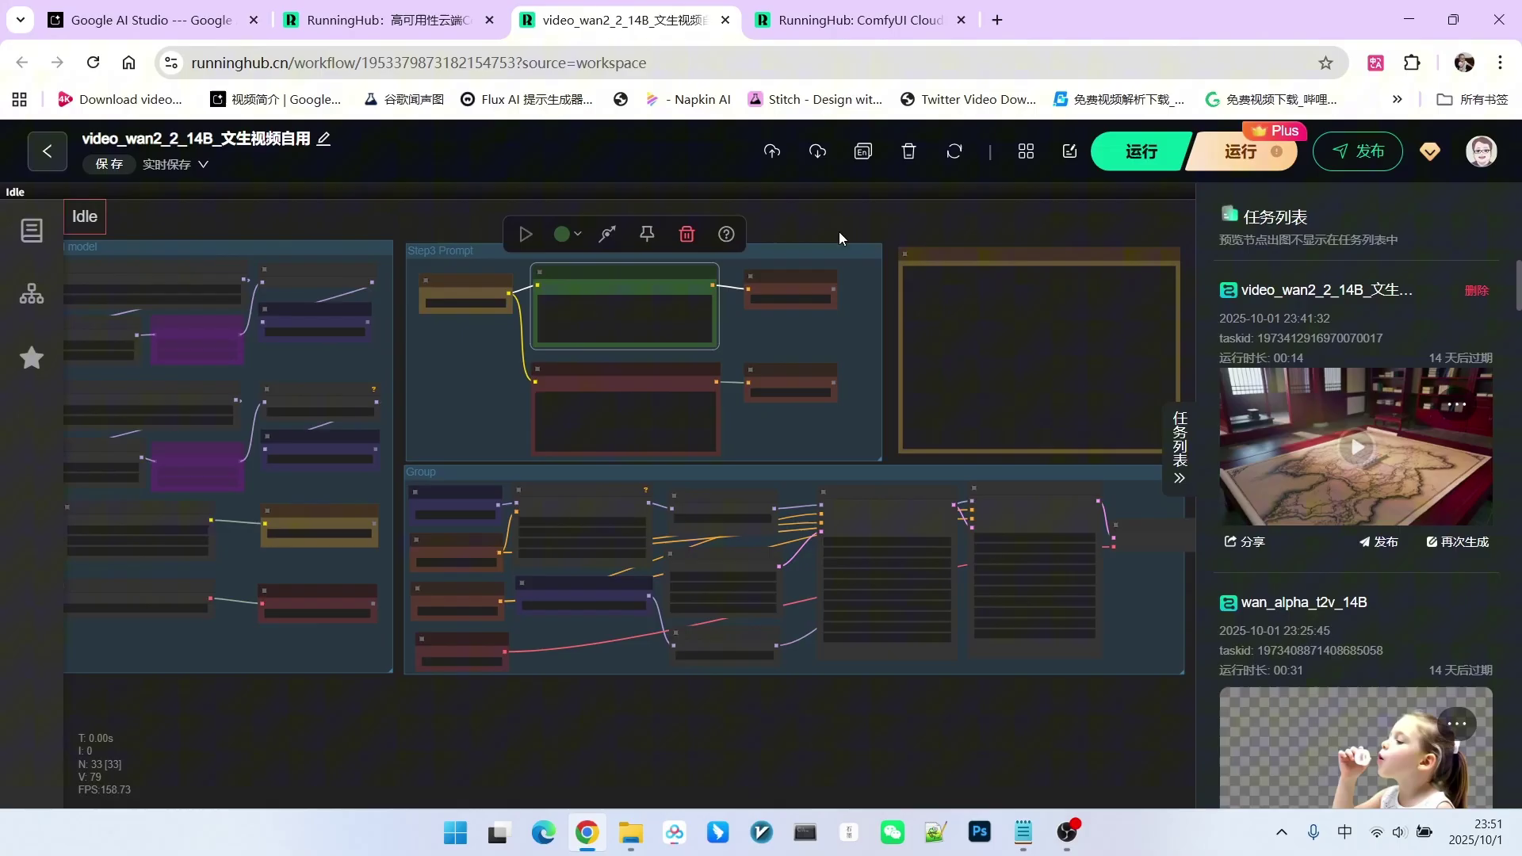
pyautogui.moveTo(911, 249); pyautogui.dragTo(698, 241)
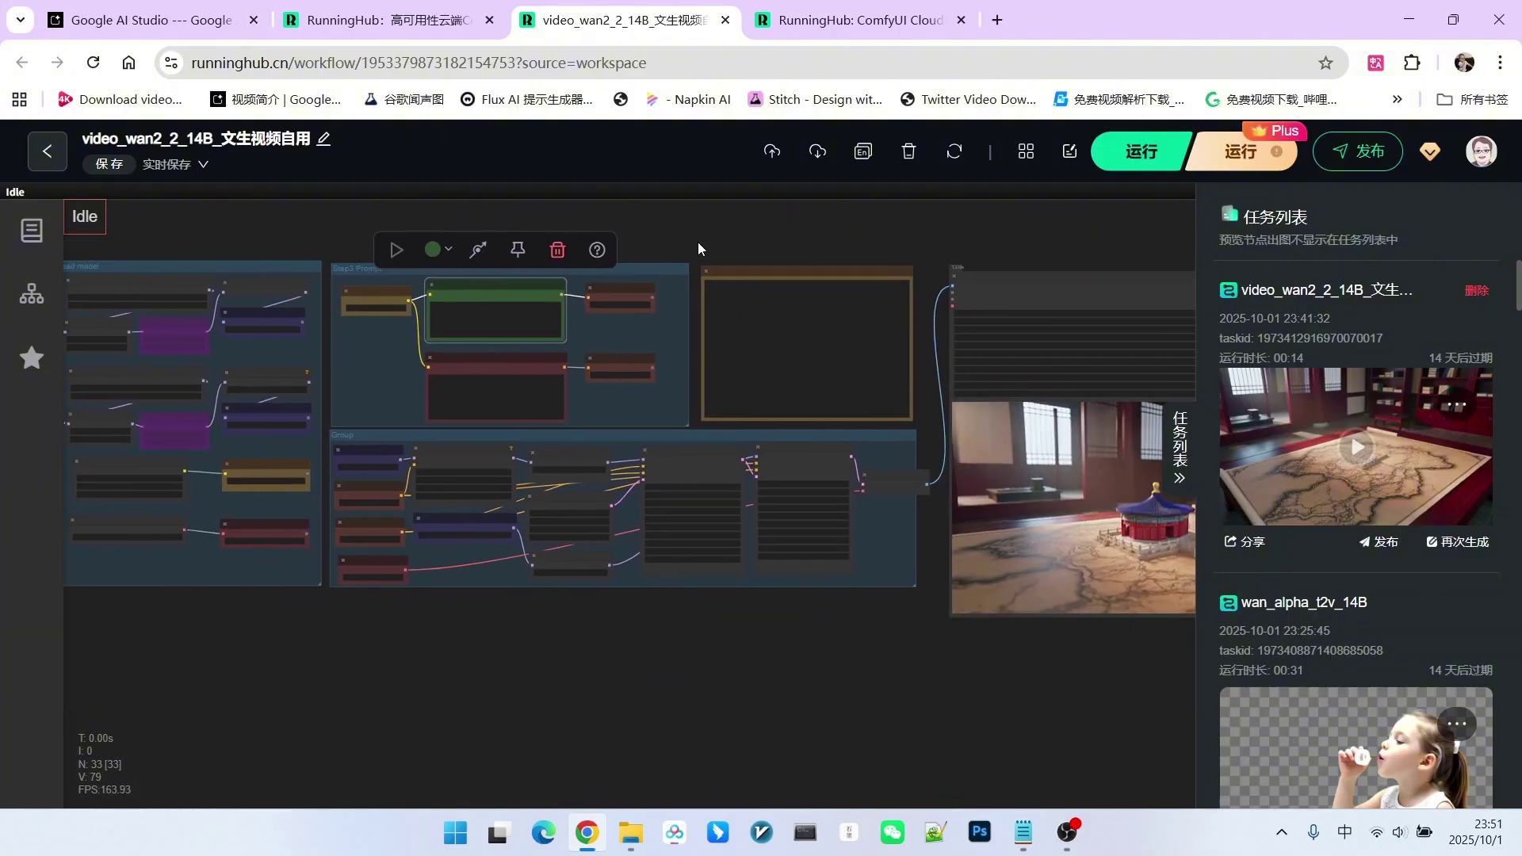
pyautogui.scroll(-2, 722, 240)
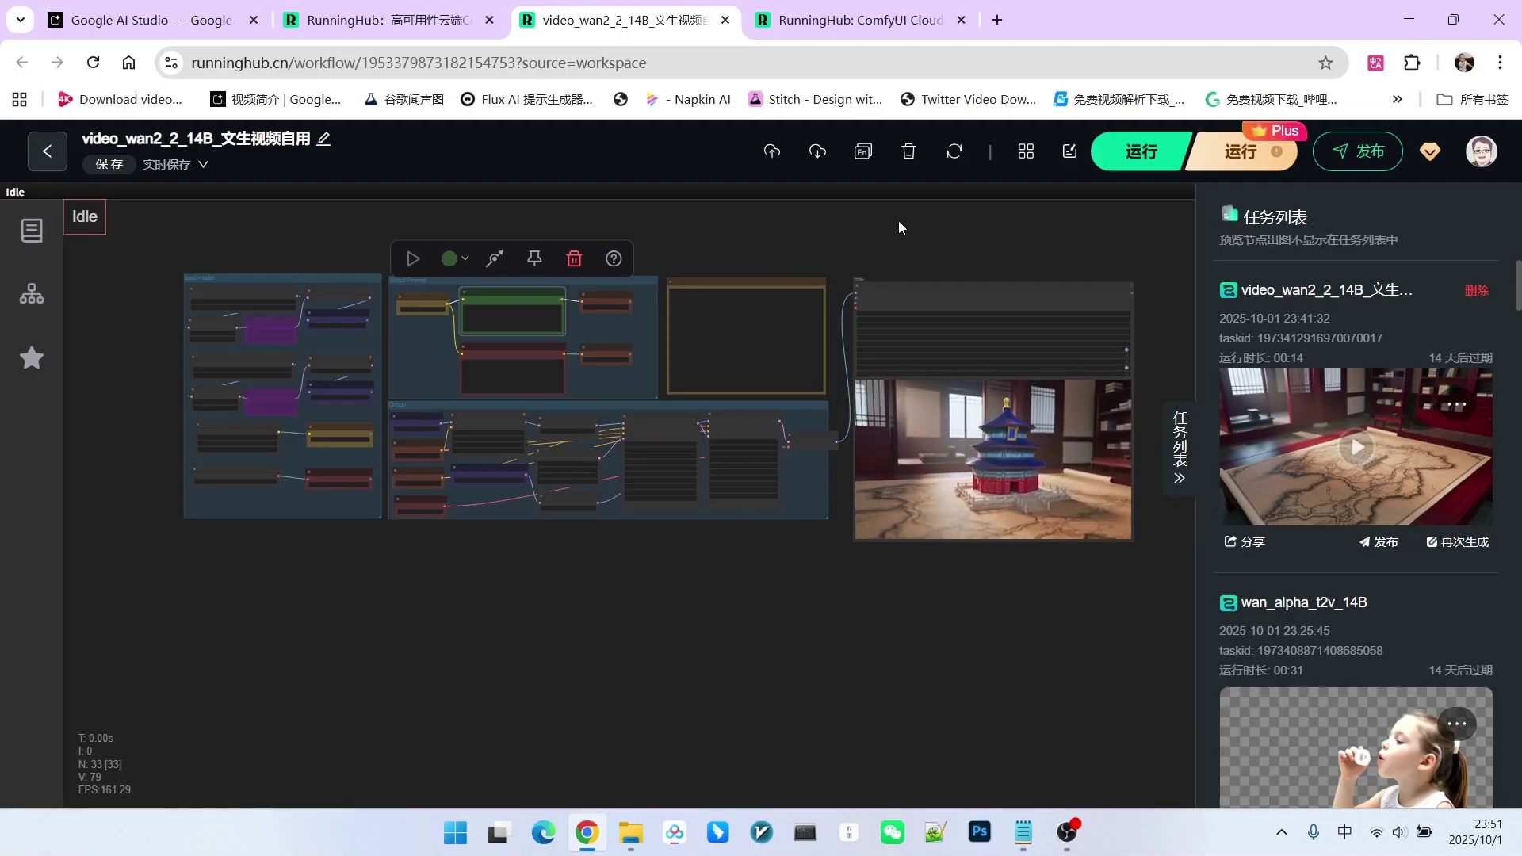
pyautogui.moveTo(897, 225); pyautogui.dragTo(886, 262)
# Step: Run the workflow and watch the blue-roofed pavilion clip render in the preview
pyautogui.click(1146, 169)
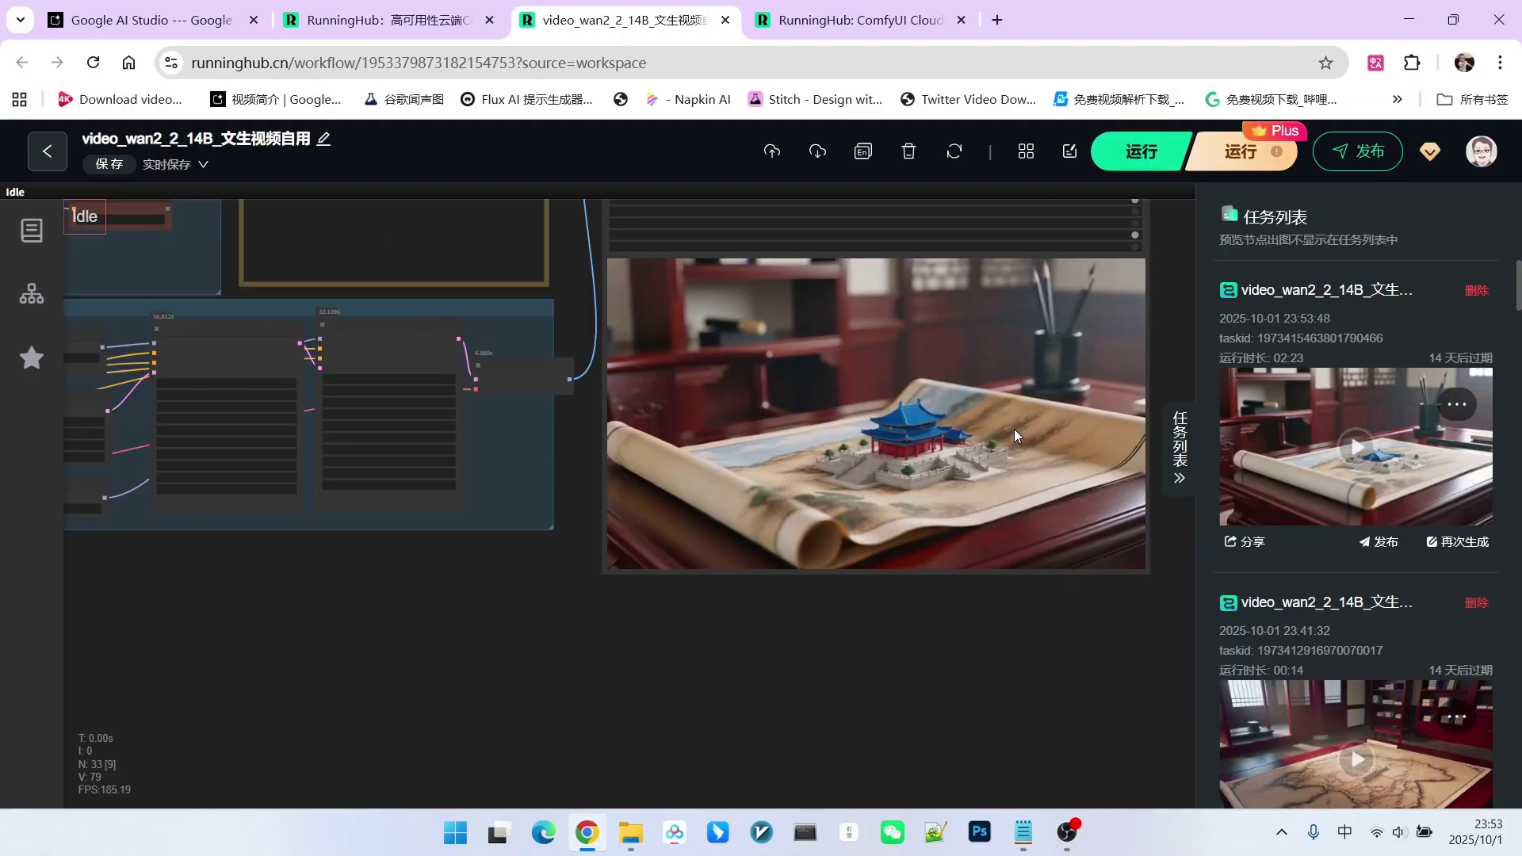
pyautogui.scroll(5, 964, 435)
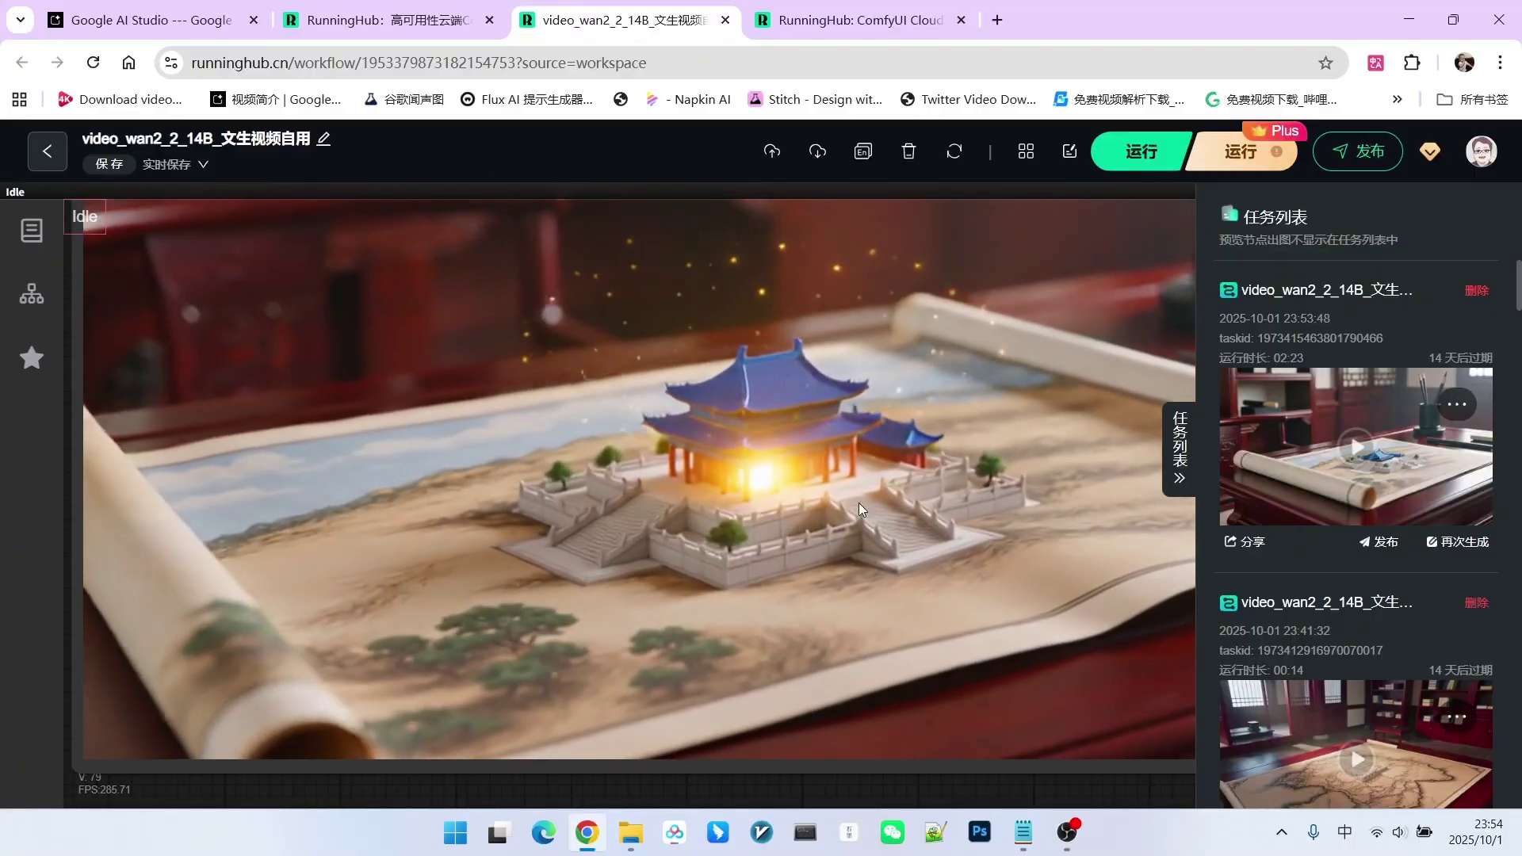
pyautogui.scroll(-3, 920, 436)
pyautogui.scroll(-2, 931, 440)
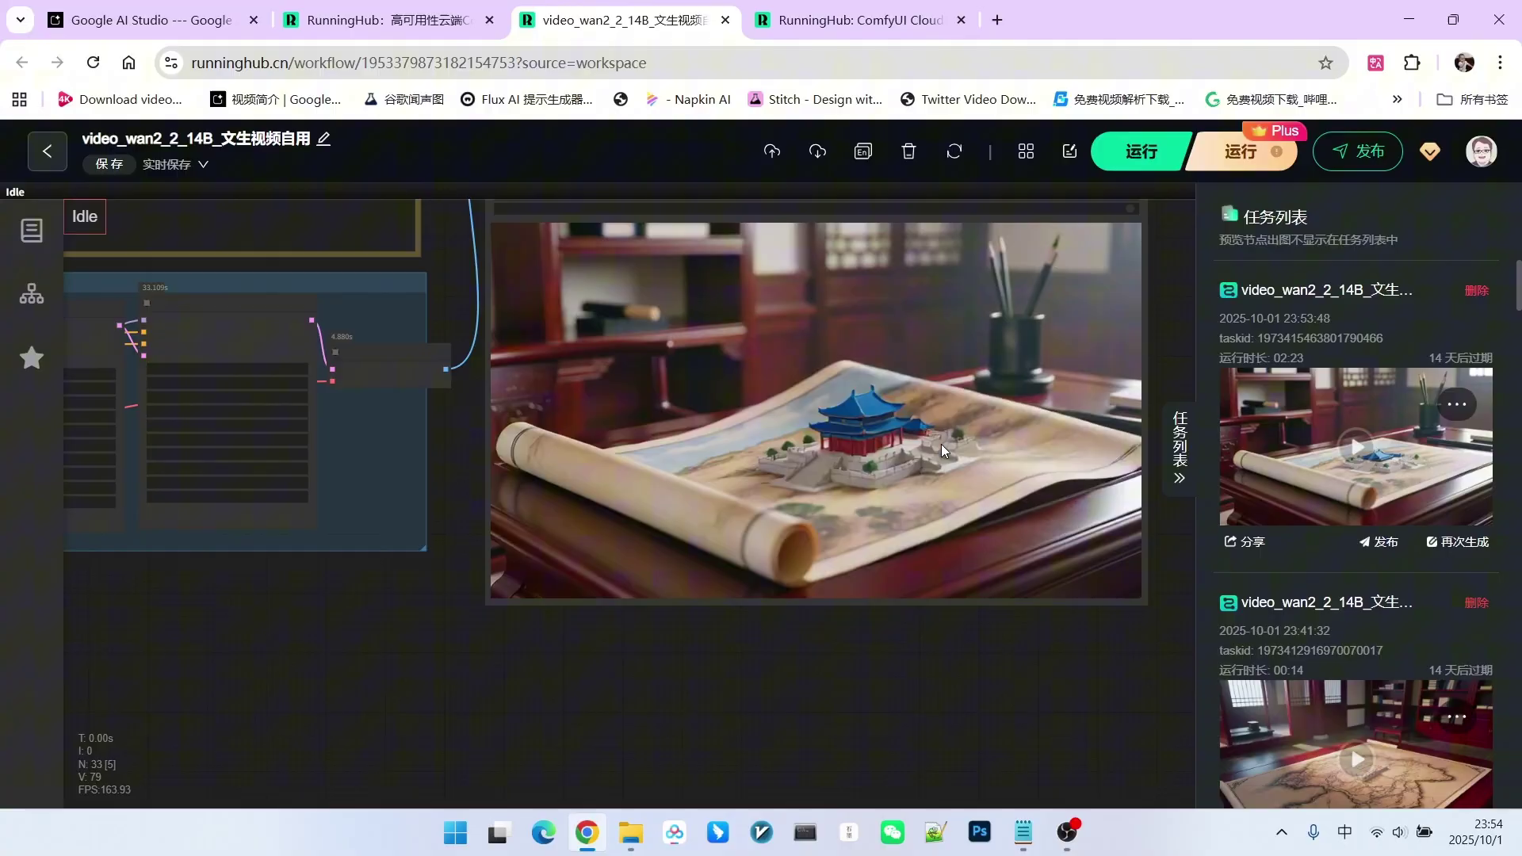
pyautogui.scroll(-4, 887, 431)
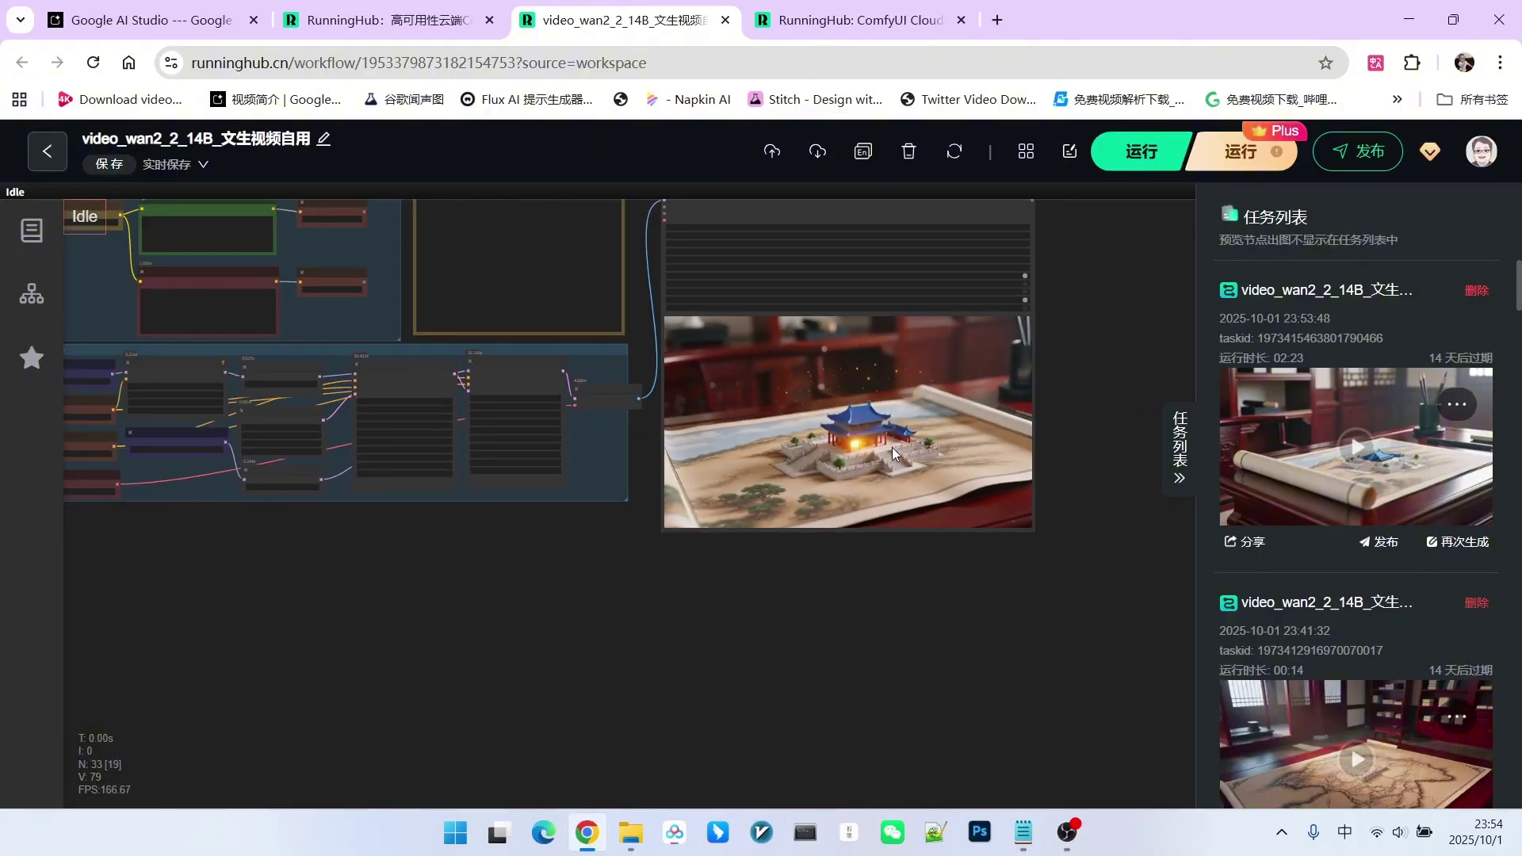
pyautogui.moveTo(653, 605); pyautogui.dragTo(761, 611)
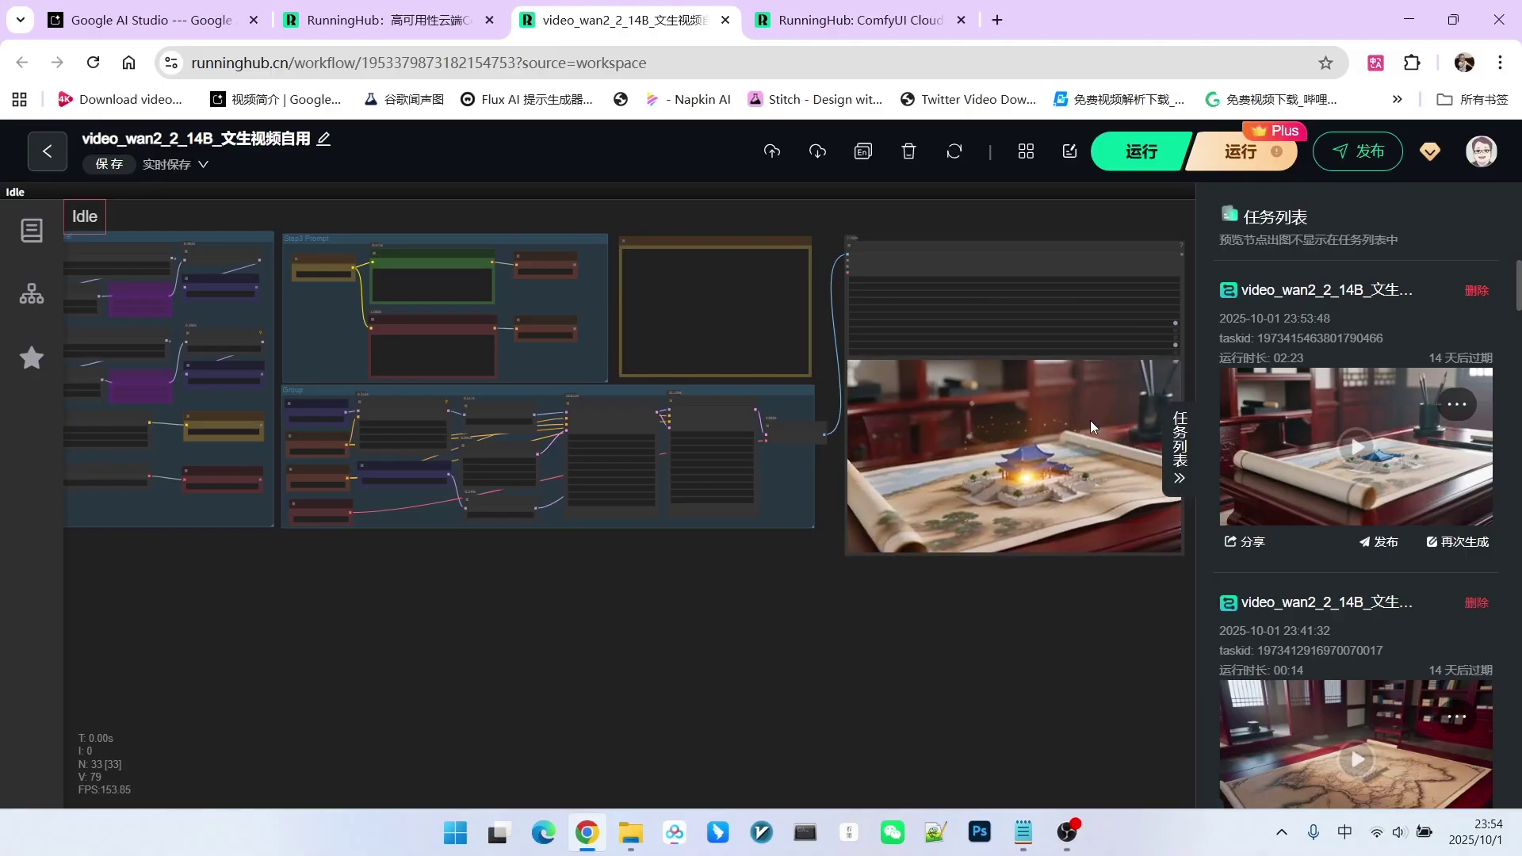
pyautogui.scroll(3, 1026, 474)
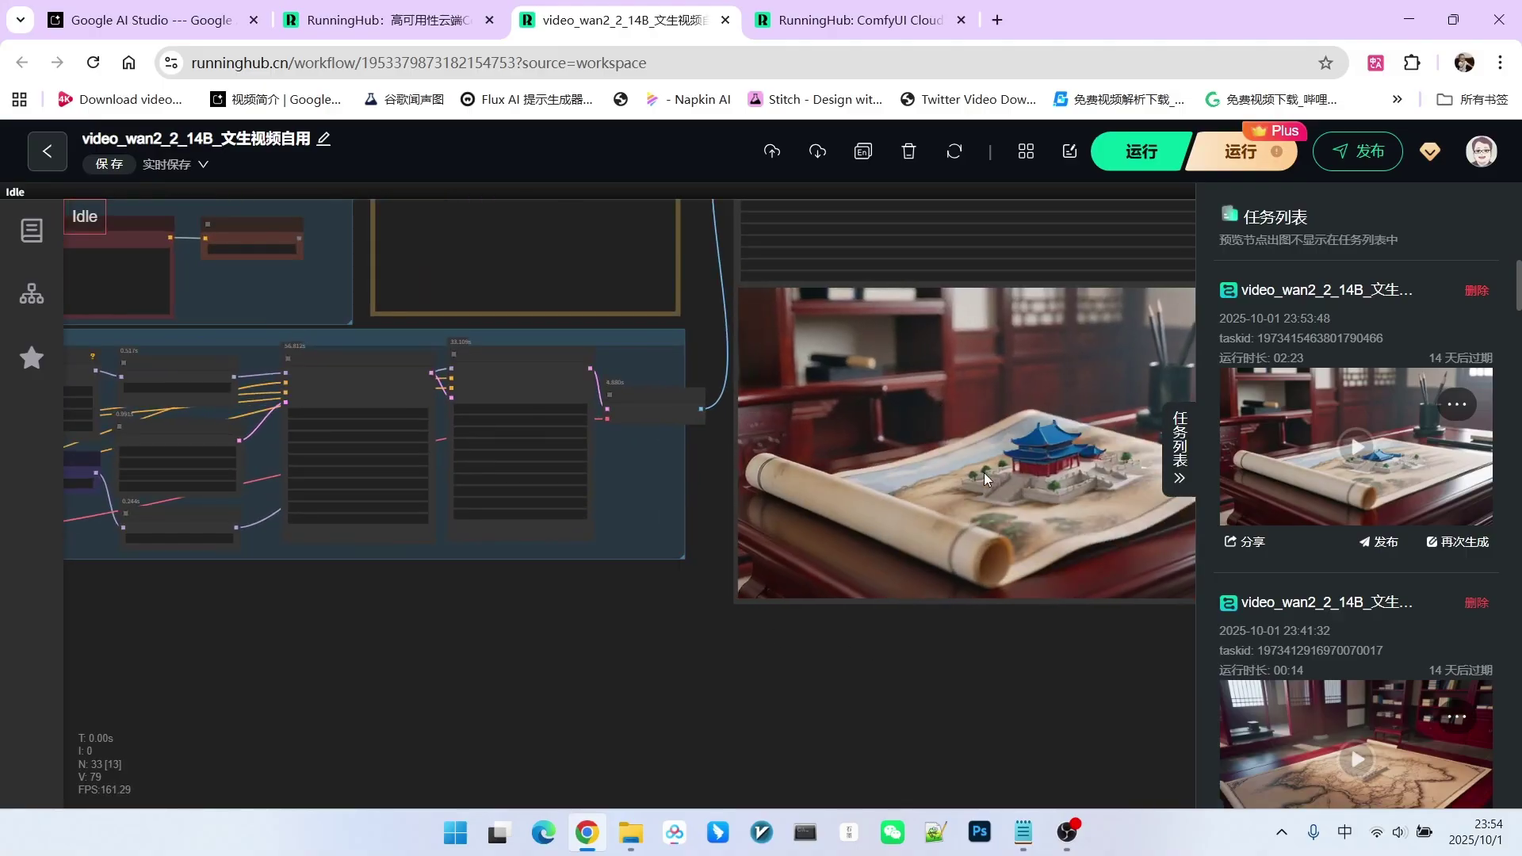
pyautogui.scroll(-2, 991, 468)
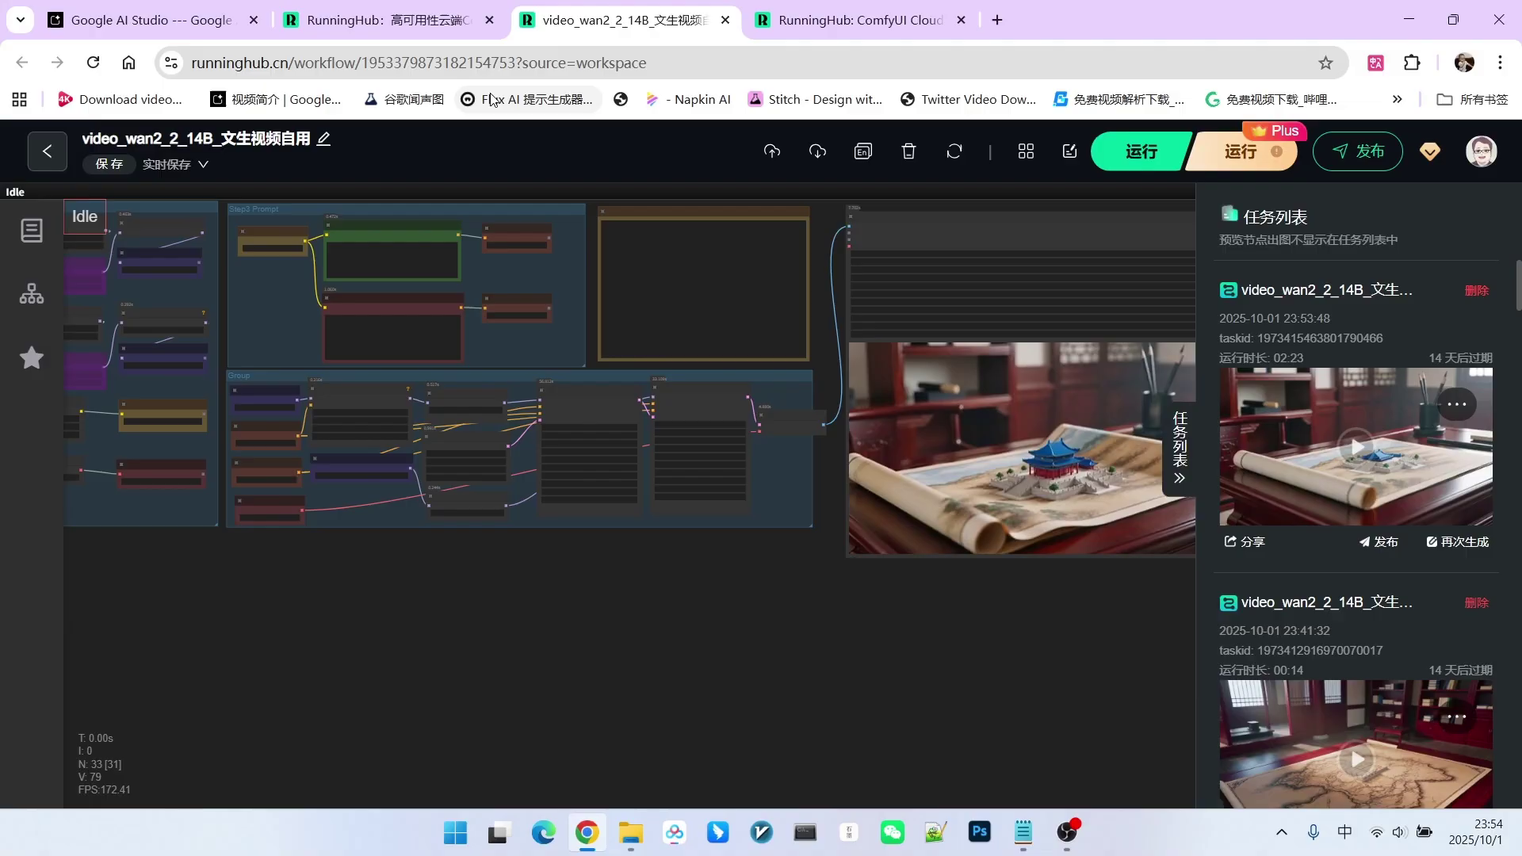
# Step: Paste the subject and core-scene lines, append '，生长动画', and send to Gemini
pyautogui.click(204, 31)
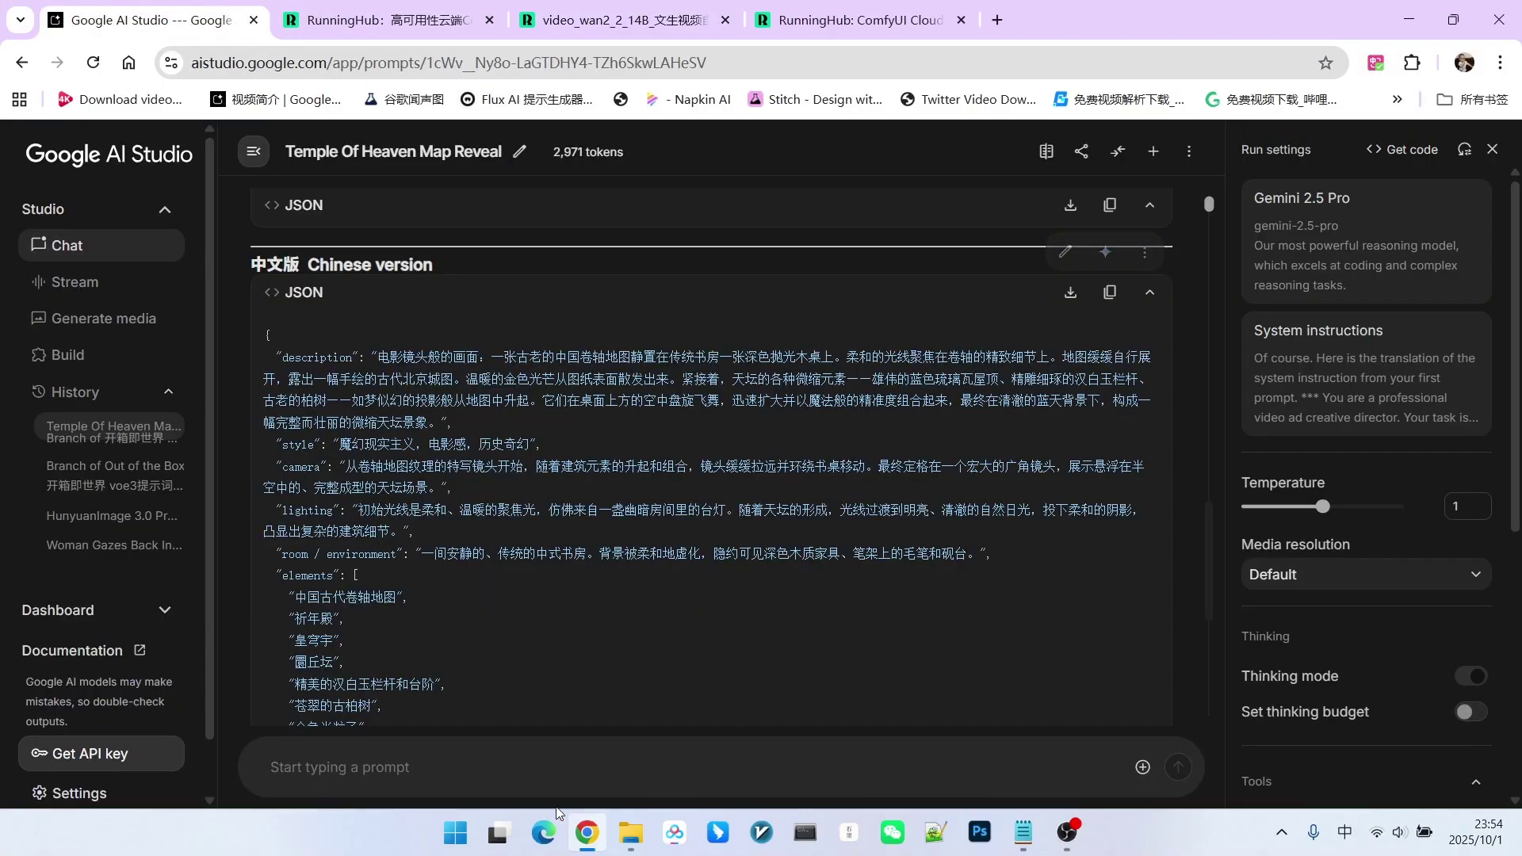
pyautogui.click(598, 739)
pyautogui.write('主体：放在桌上的地图 核心场景：中国古建筑天坛')
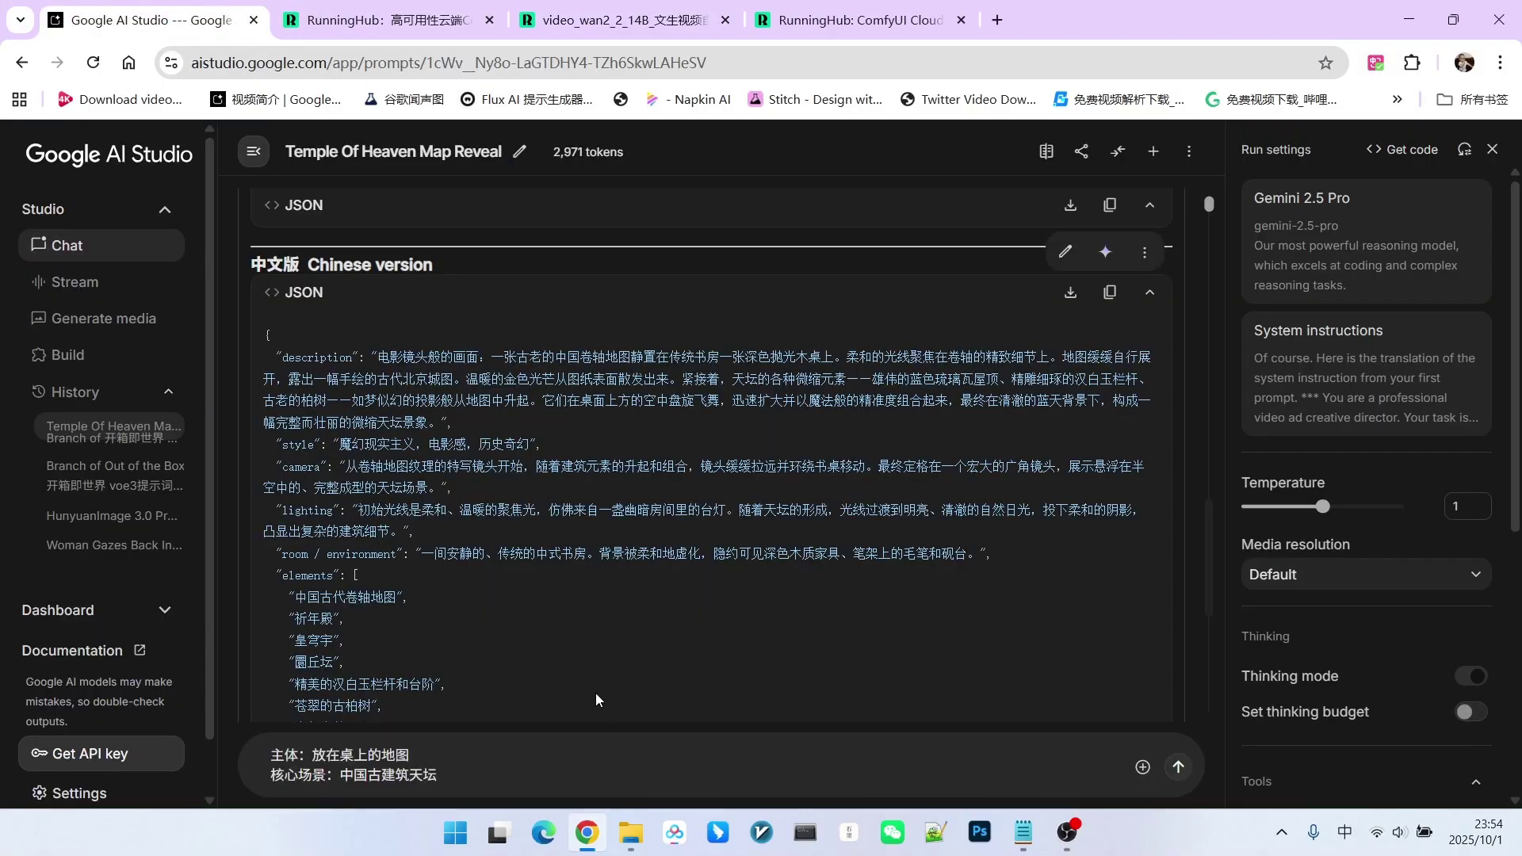
pyautogui.write('，shen')
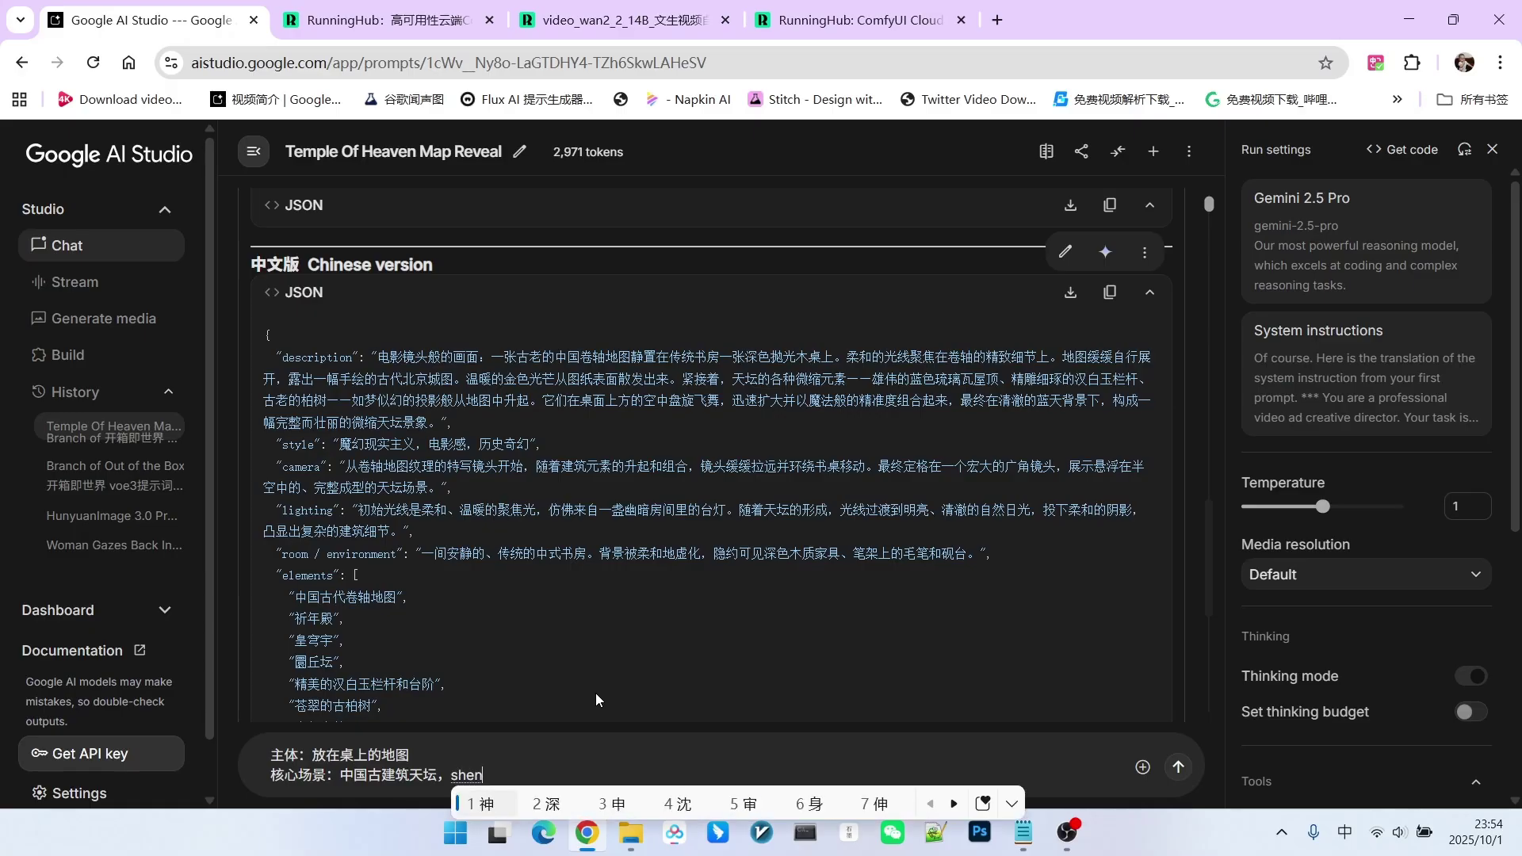
pyautogui.write('gzhangdonghua')
pyautogui.press('space')
pyautogui.hotkey('ctrl', 'Return')
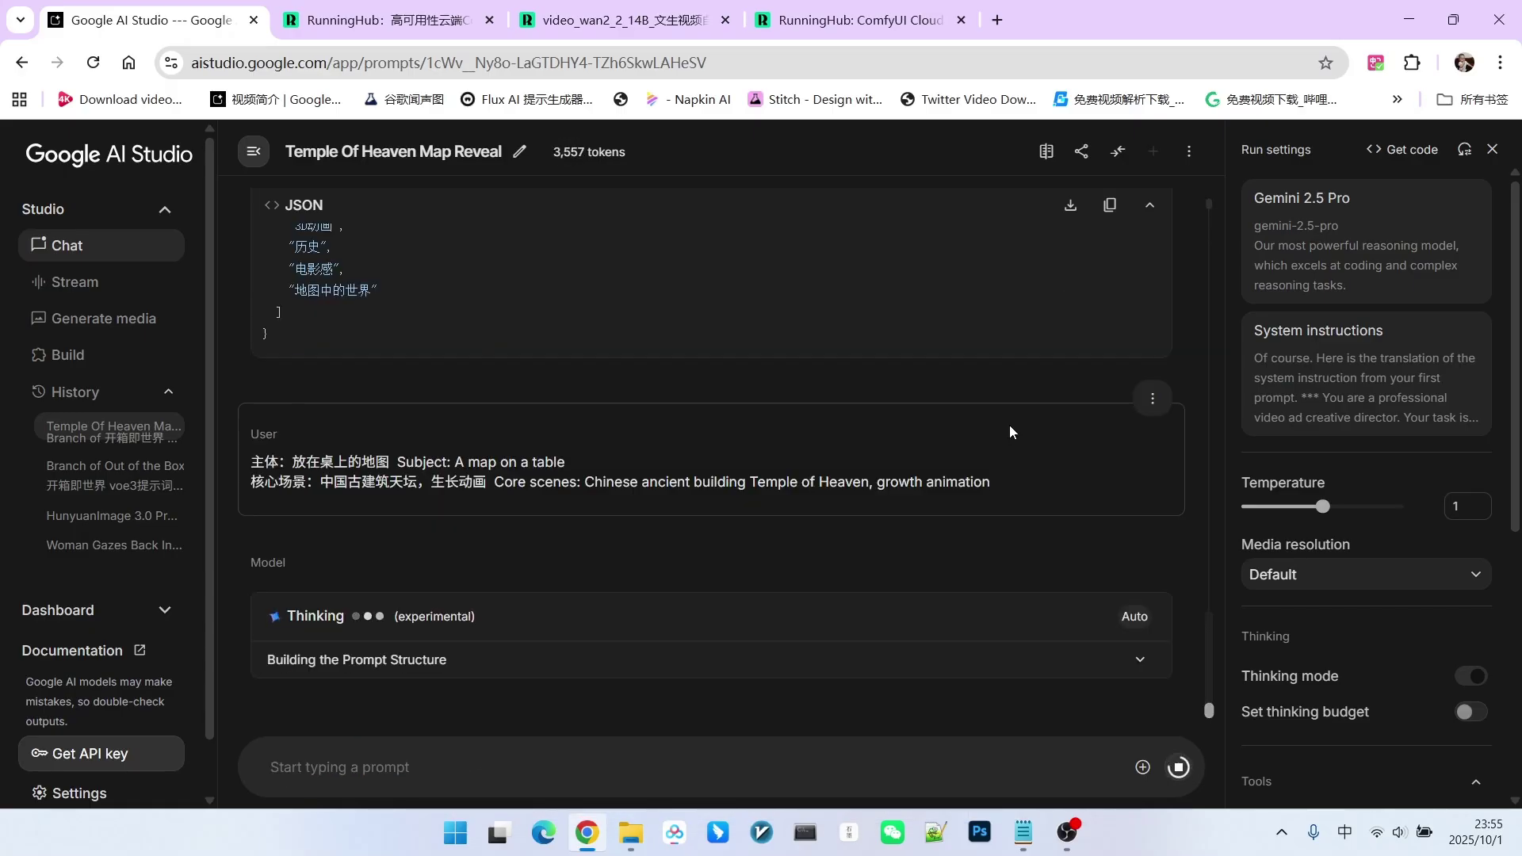
# Step: Replace the upper CLIP Text Encode prompt with the new growth-animation JSON
pyautogui.click(623, 19)
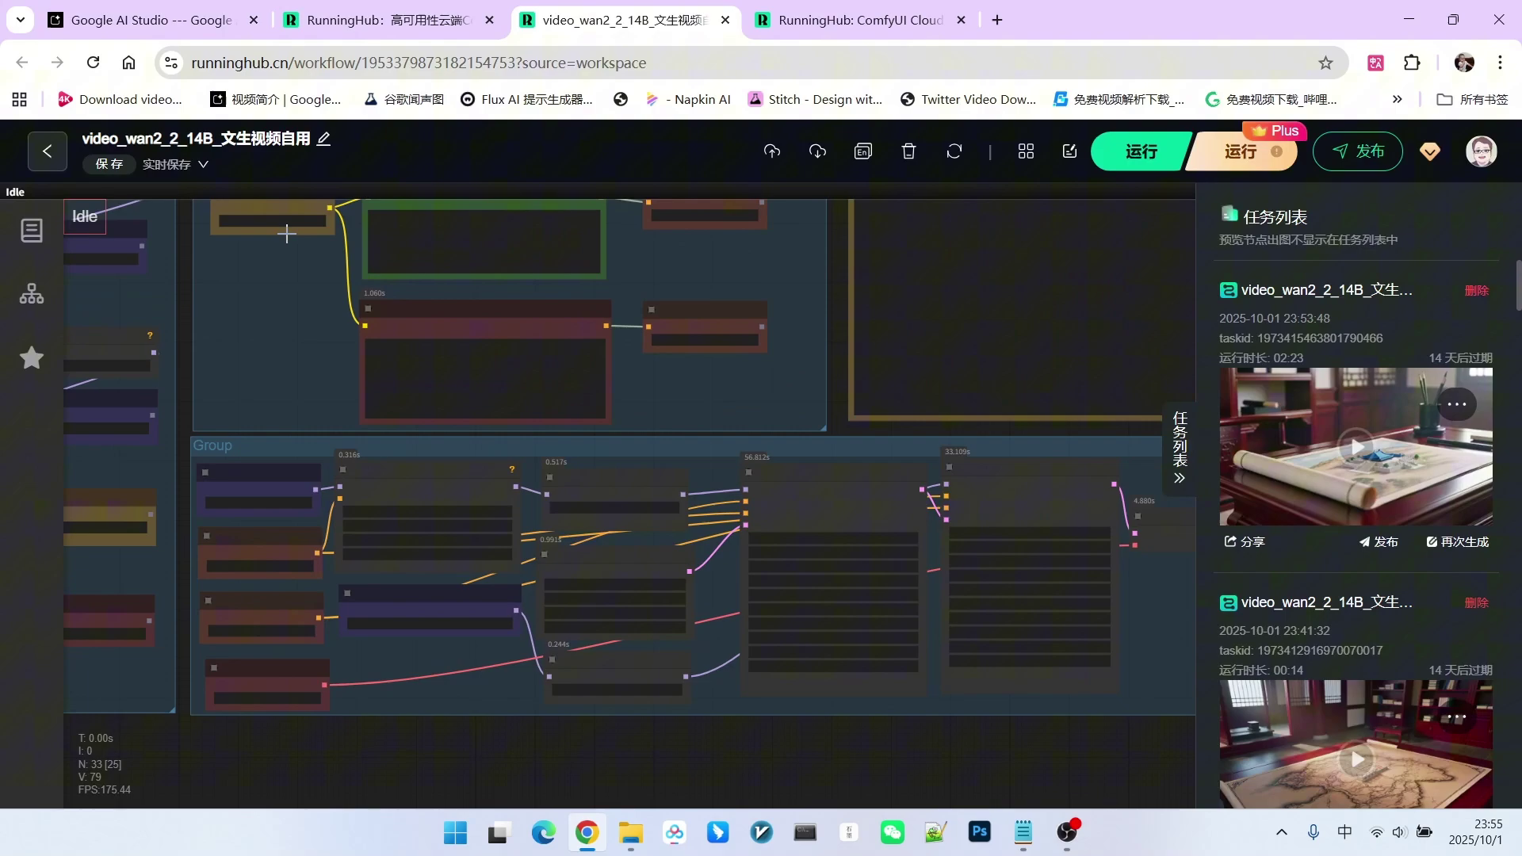
pyautogui.scroll(4, 286, 233)
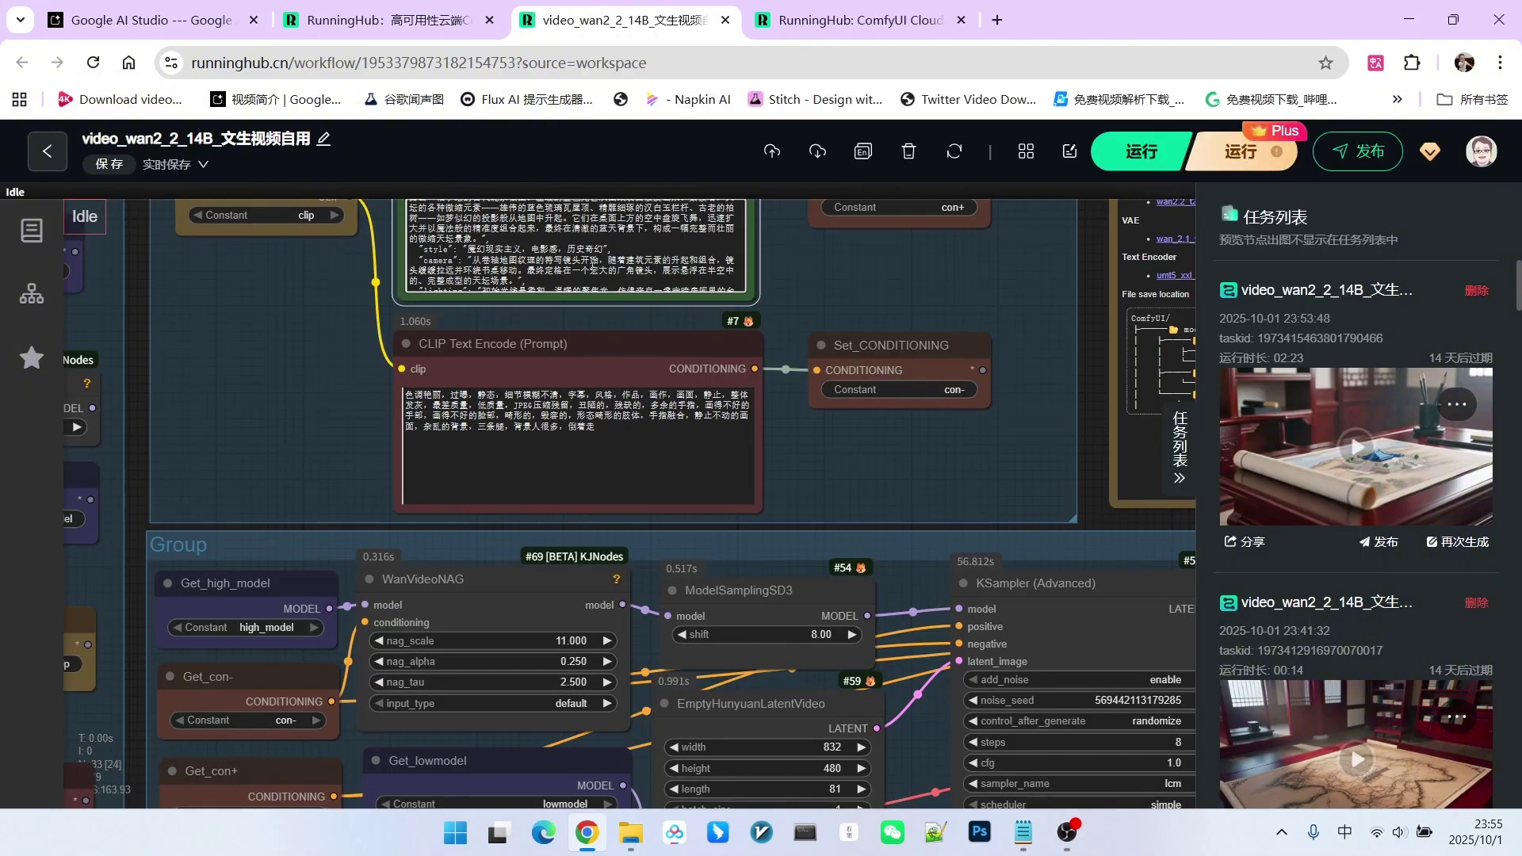
pyautogui.scroll(-5, 295, 384)
pyautogui.scroll(2, 317, 373)
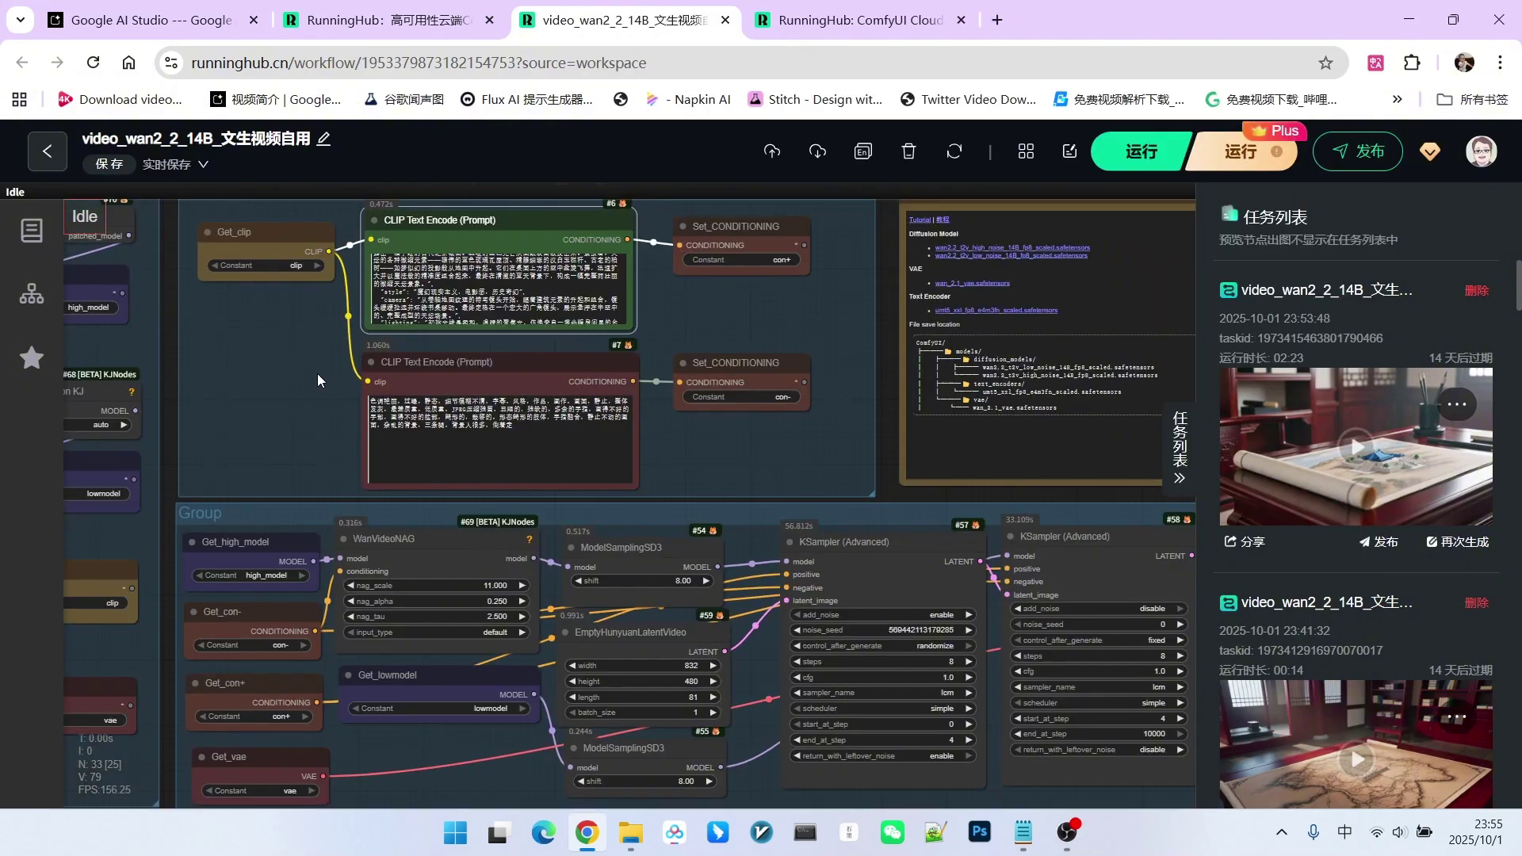
pyautogui.scroll(1, 317, 374)
pyautogui.click(555, 286)
pyautogui.hotkey('ctrl', 'a')
pyautogui.hotkey('ctrl', 'v')
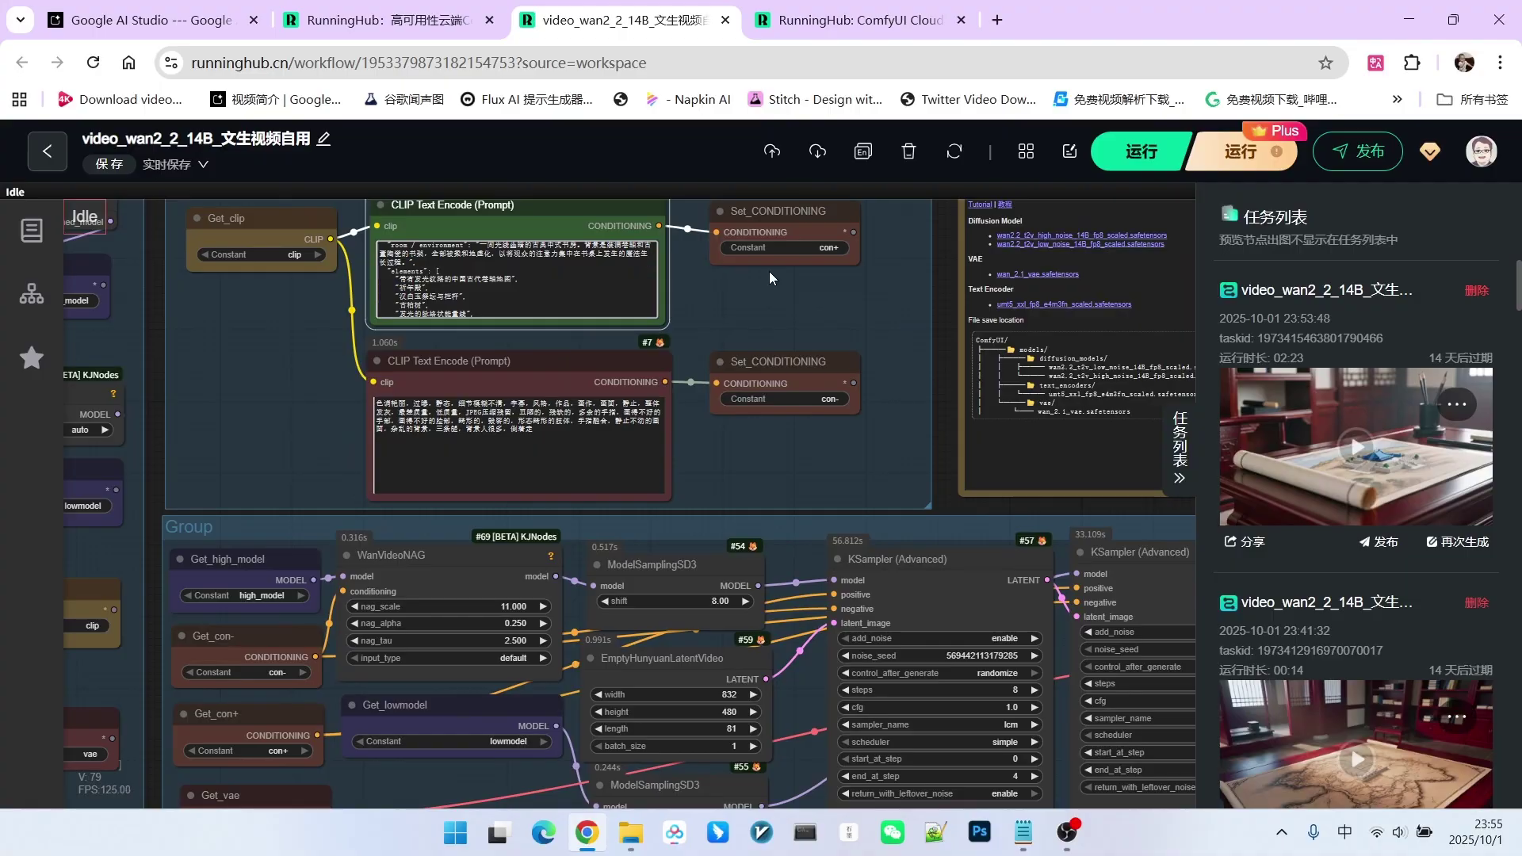
# Step: Run the workflow to render the Temple of Heaven rising from the desk map
pyautogui.click(1142, 150)
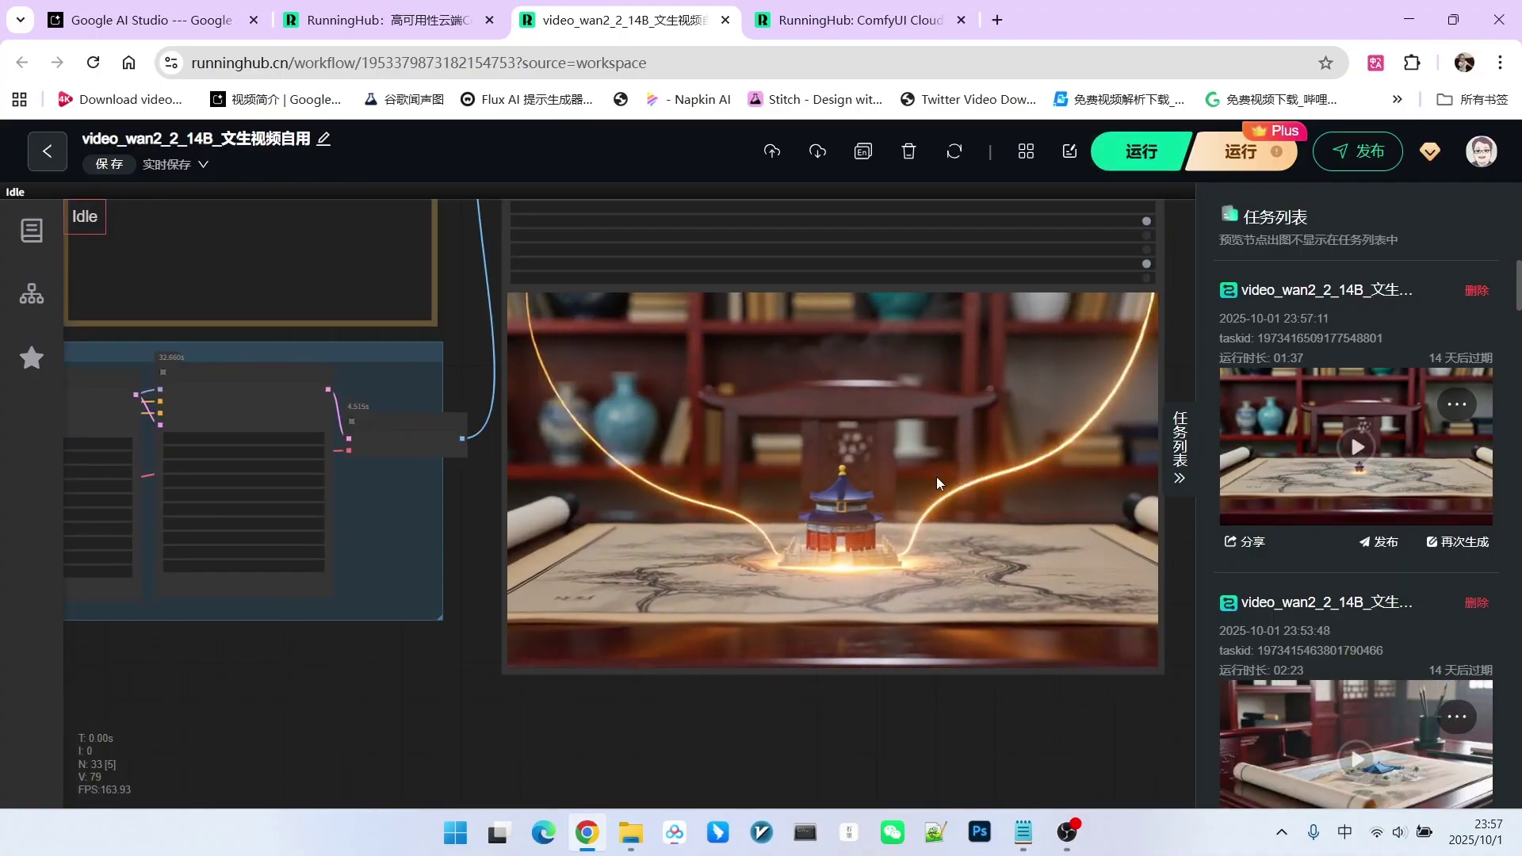
pyautogui.scroll(4, 936, 478)
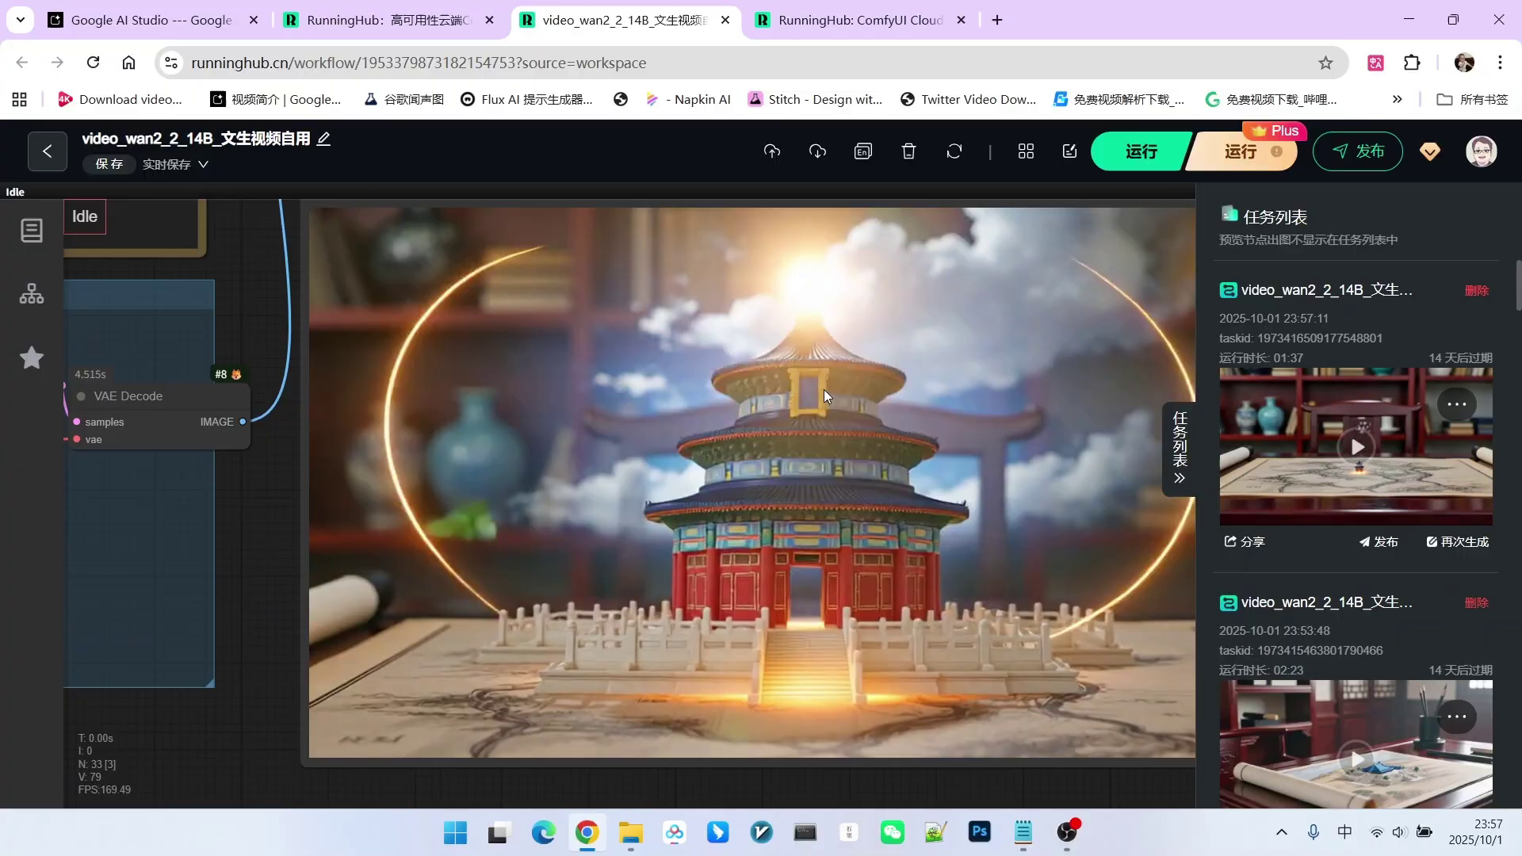
pyautogui.scroll(-8, 825, 394)
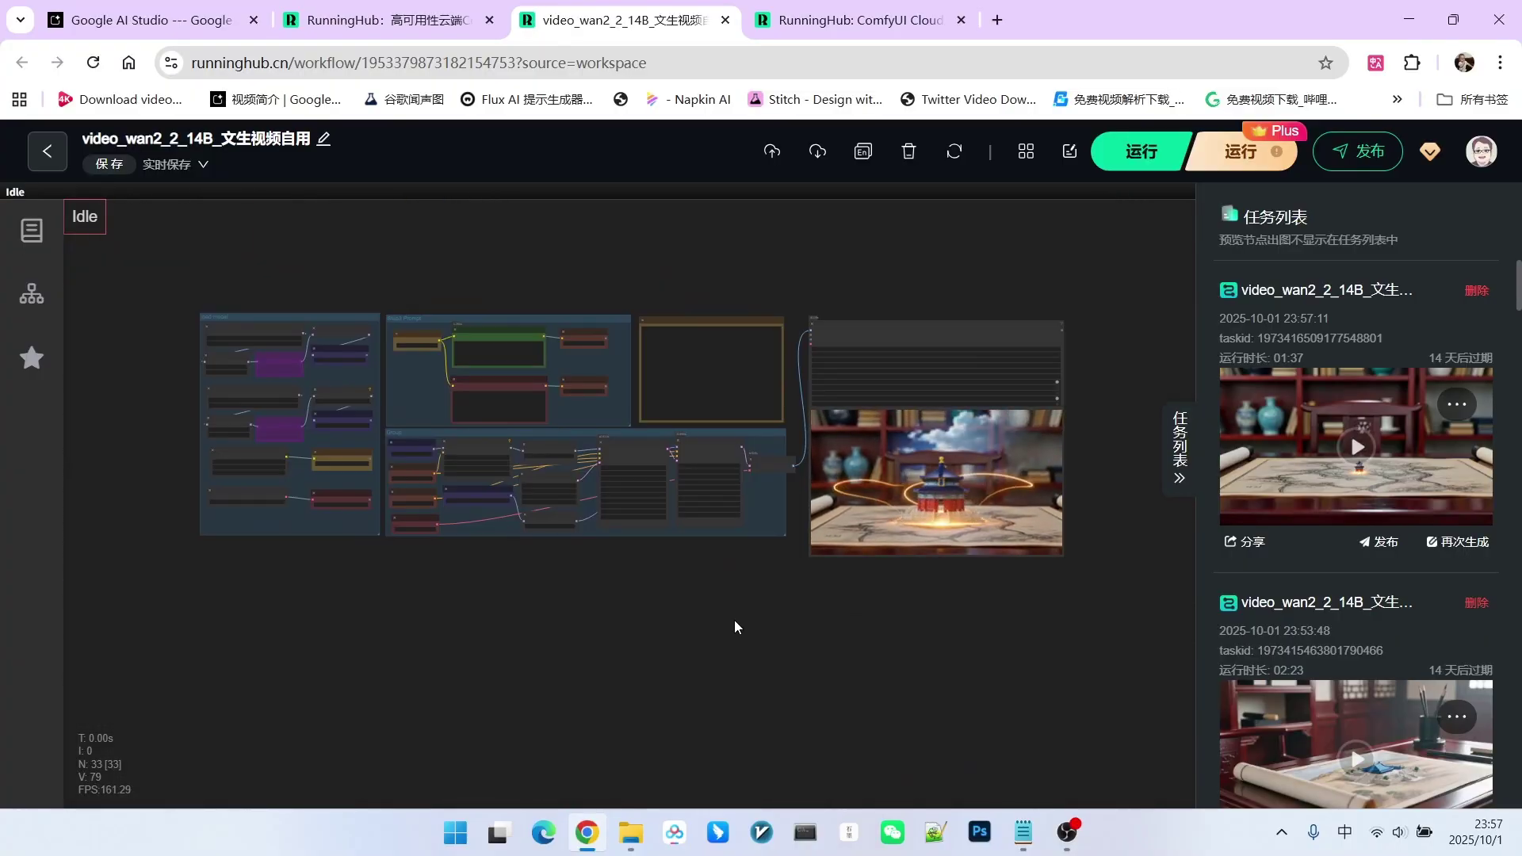